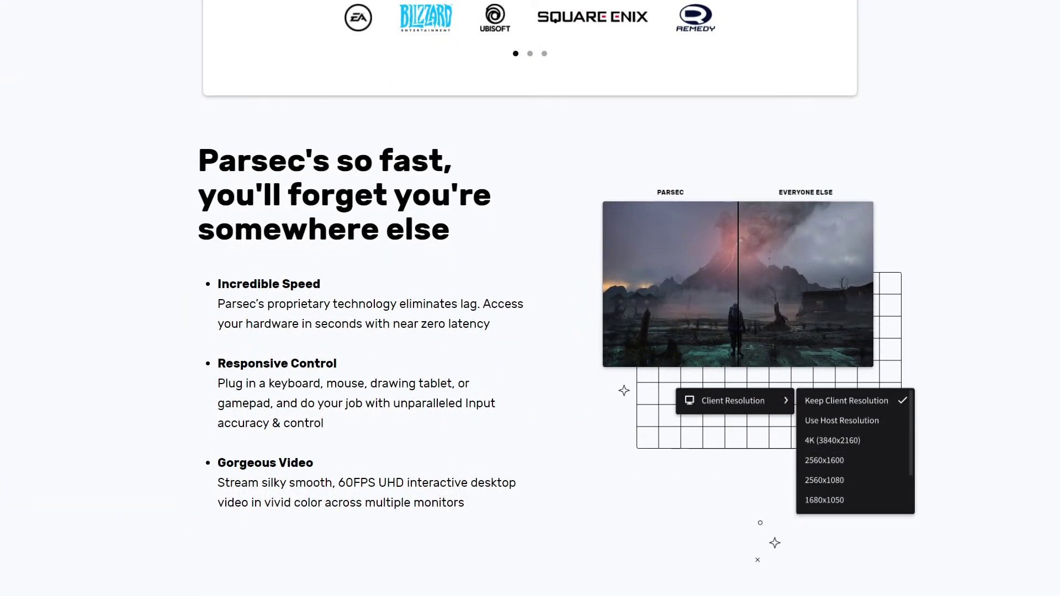
Step: Scroll the Parsec Gateway Server article through Installation and Usage down to its firewall troubleshooting checks
scroll(530, 299, "down", 10)
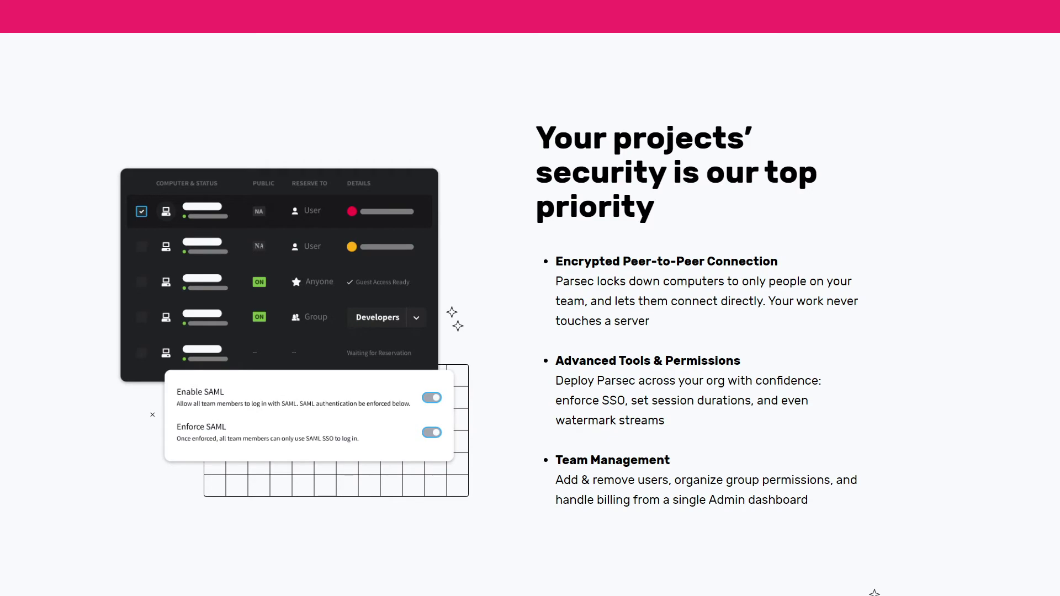
scroll(530, 298, "down", 9)
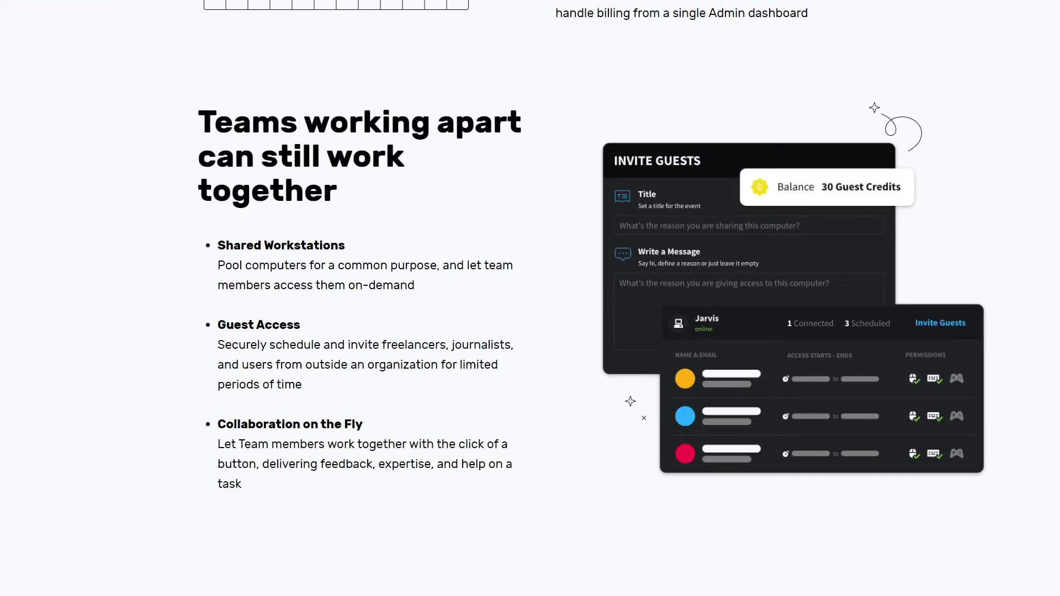
scroll(530, 299, "down", 10)
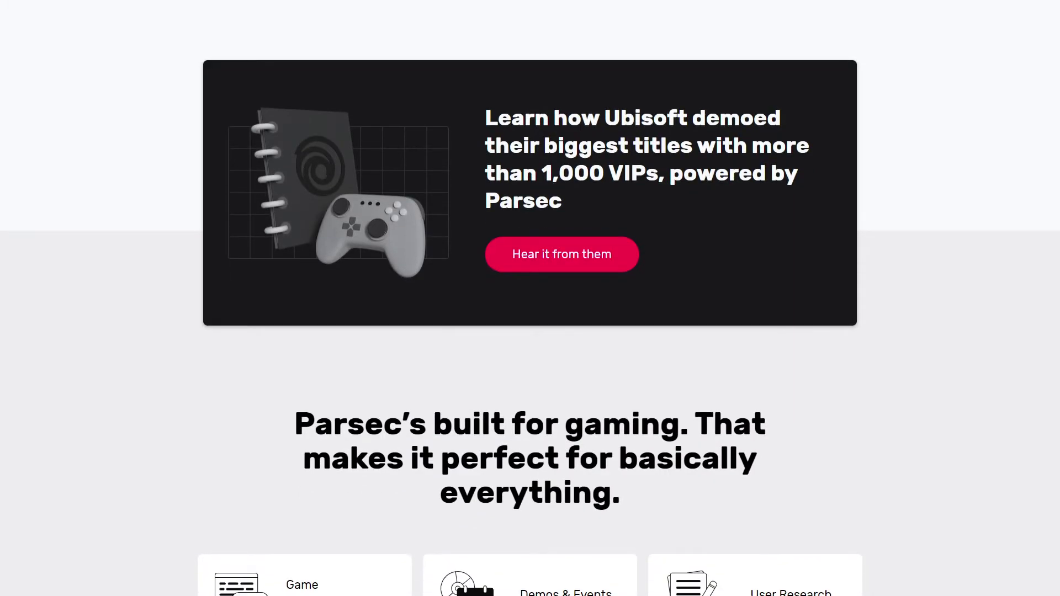
scroll(530, 299, "down", 7)
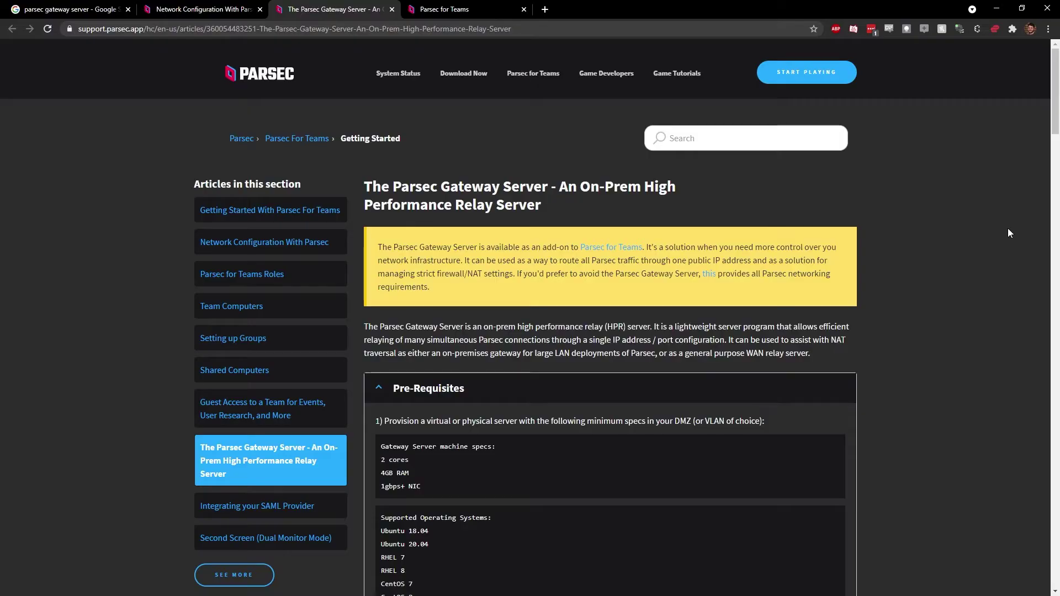
scroll(1008, 233, "down", 7)
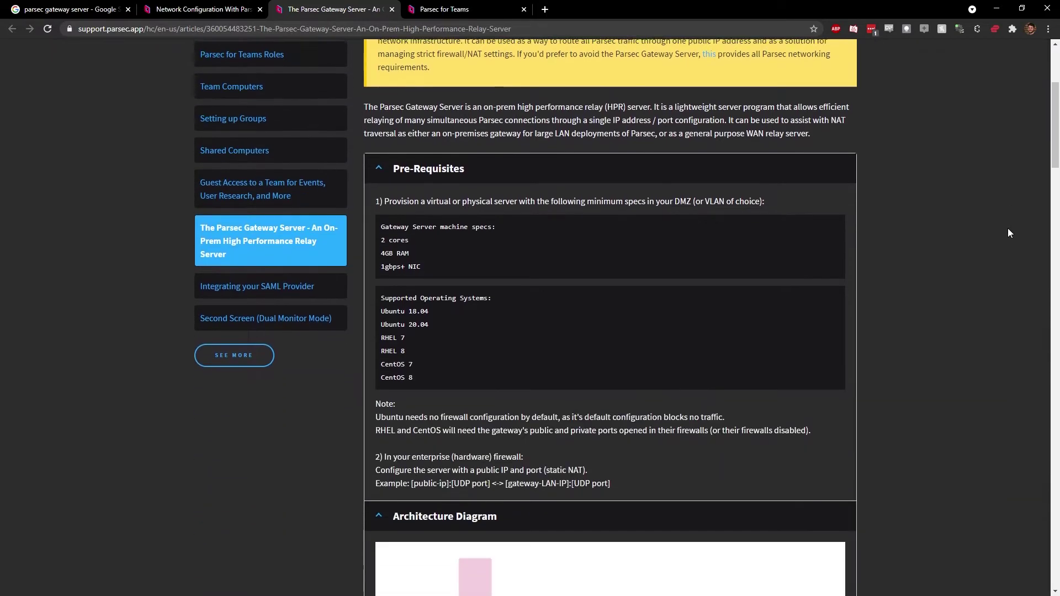
scroll(1034, 275, "down", 4)
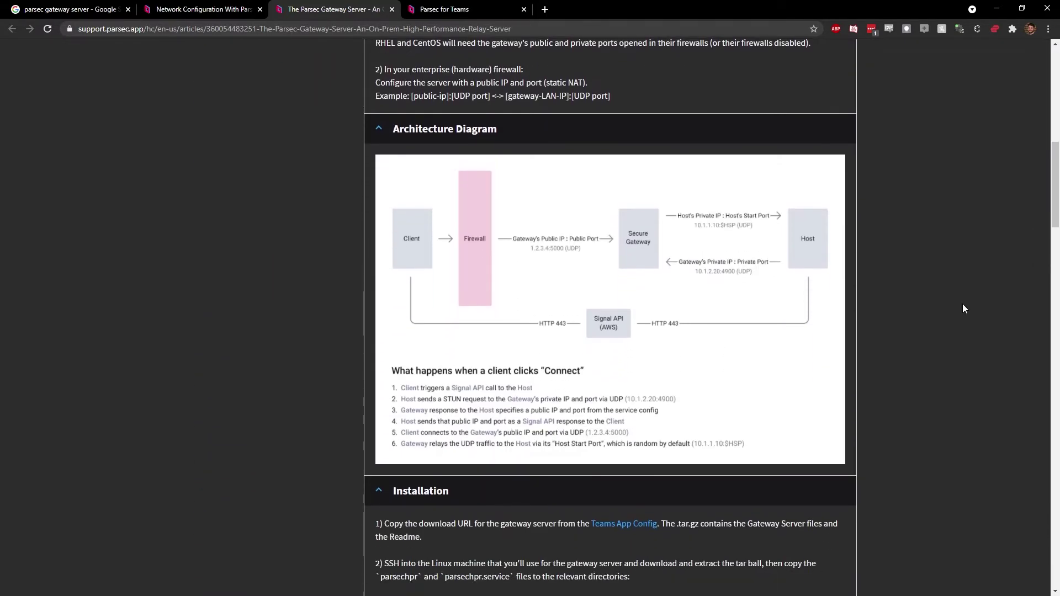
scroll(962, 304, "down", 6)
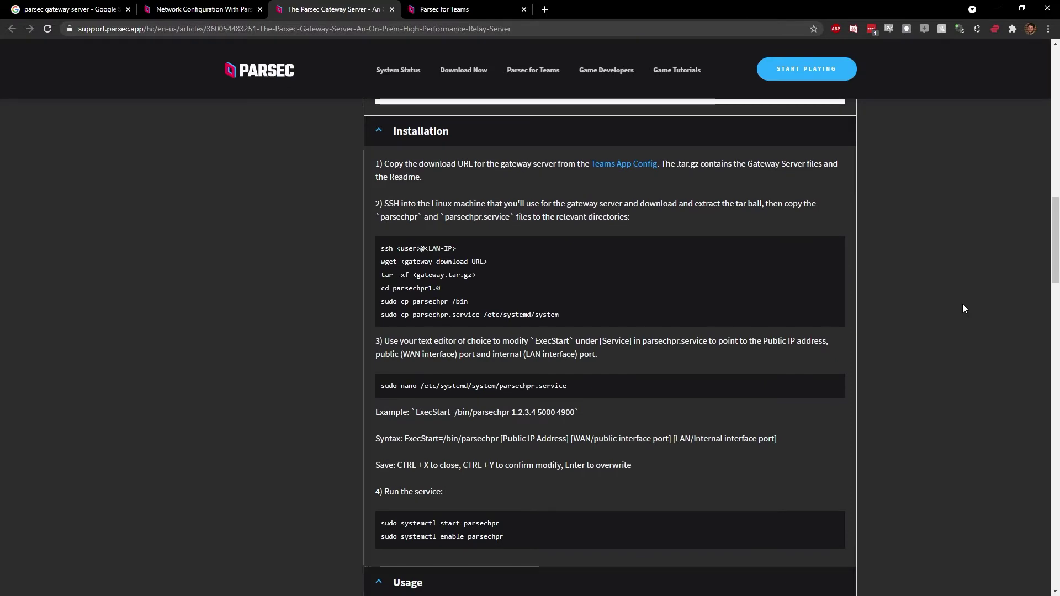
scroll(963, 304, "down", 1)
scroll(962, 303, "down", 7)
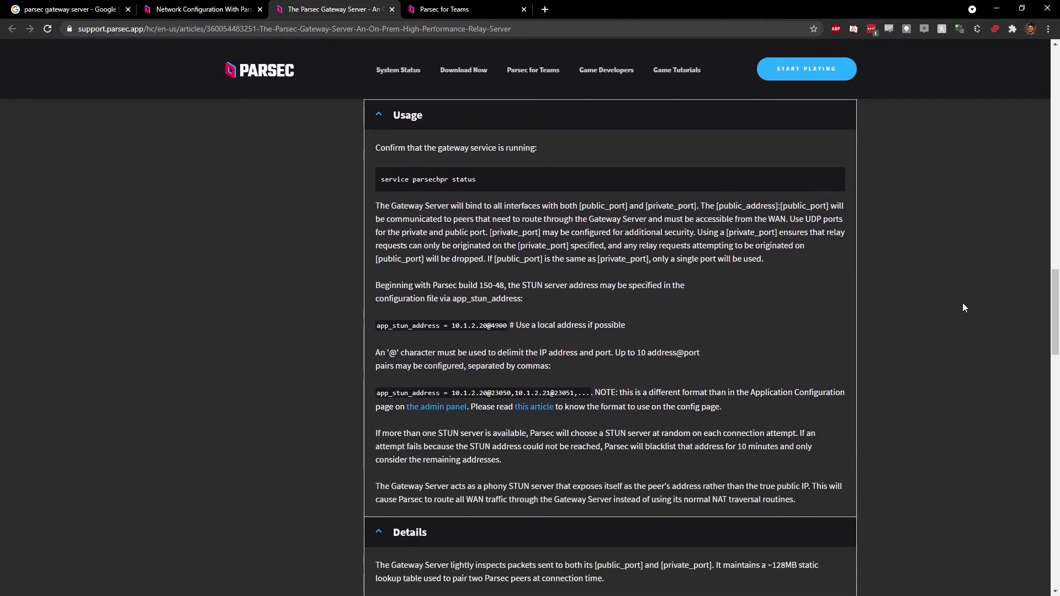
scroll(963, 304, "down", 15)
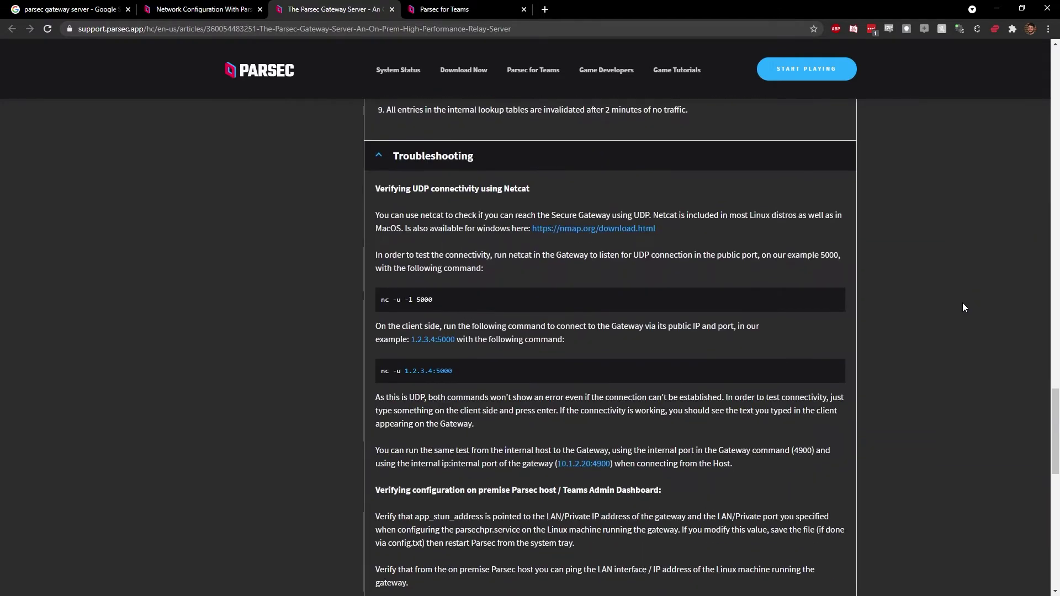
scroll(962, 303, "down", 1)
scroll(963, 304, "down", 7)
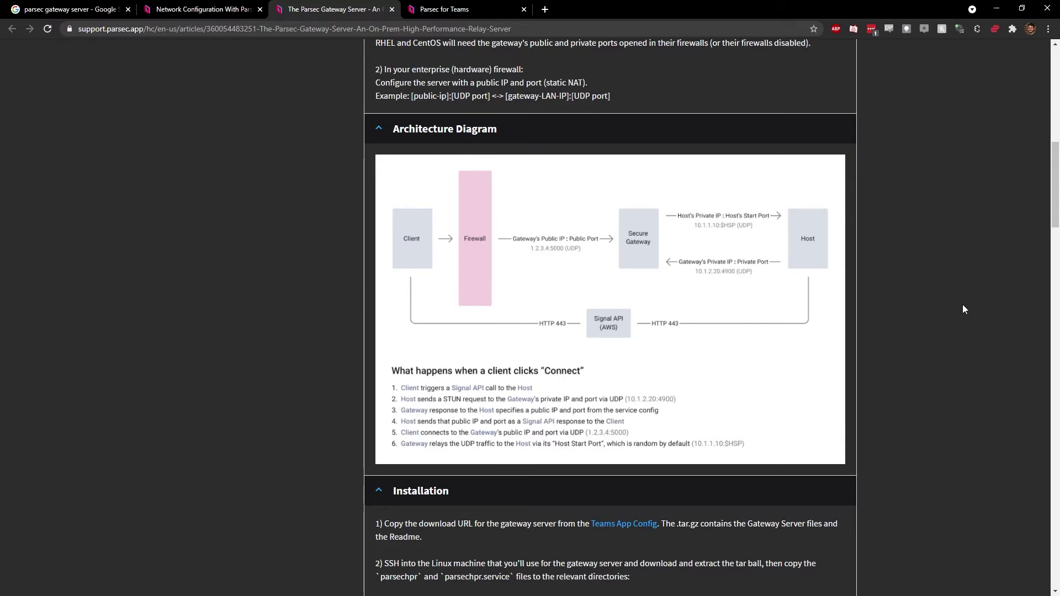
scroll(963, 305, "down", 7)
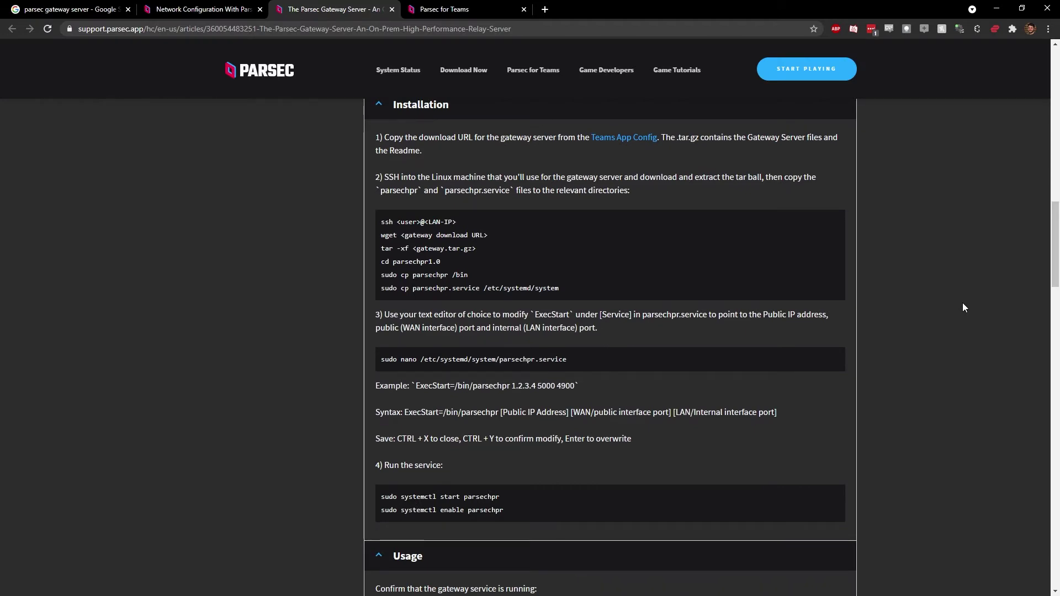
scroll(962, 307, "down", 8)
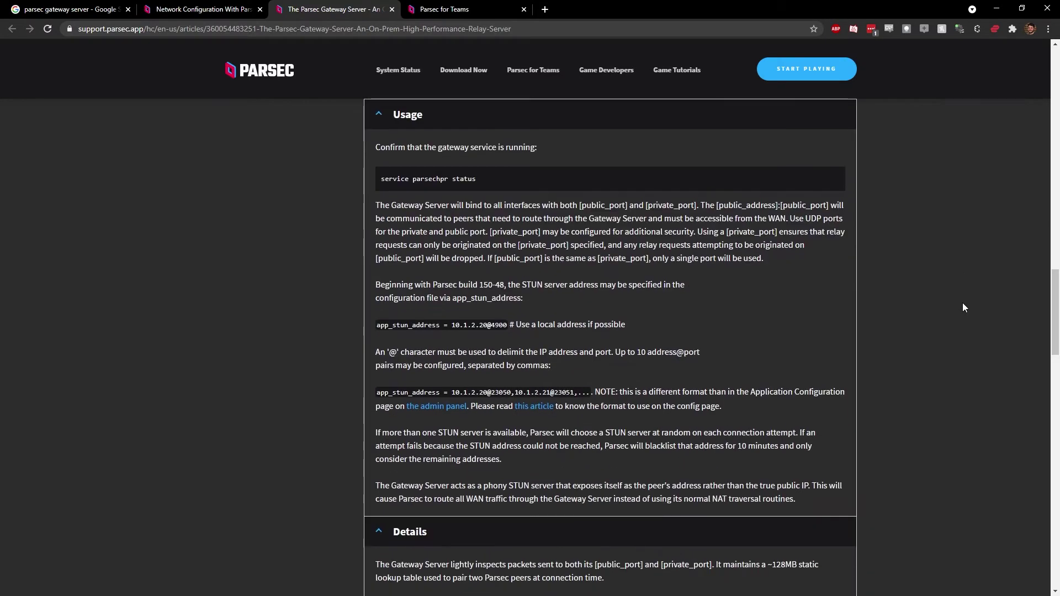
scroll(963, 307, "down", 8)
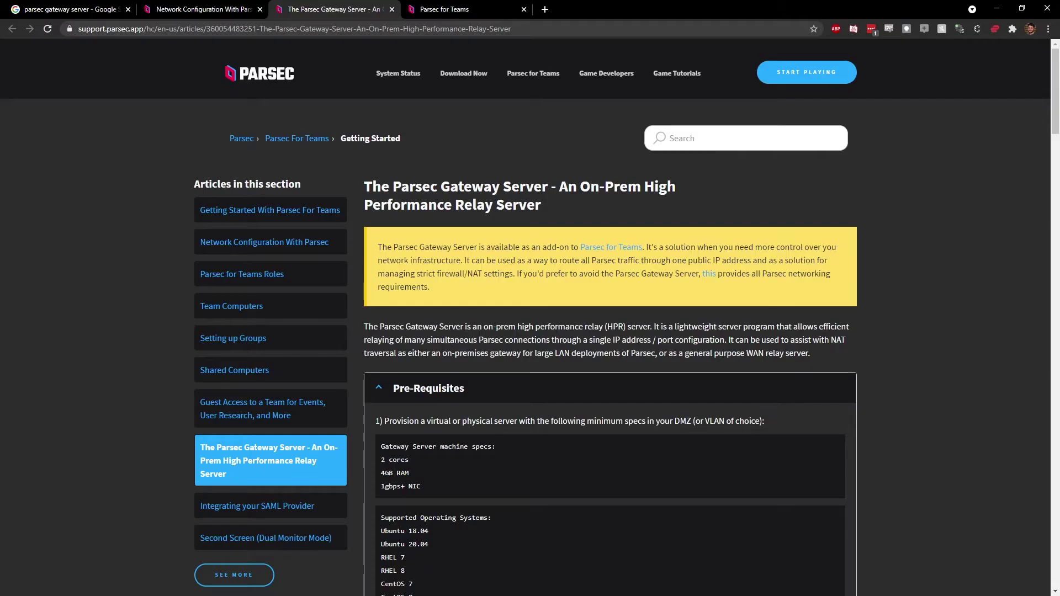
Step: Scroll the gateway article to its Architecture Diagram and review it
scroll(610, 331, "down", 4)
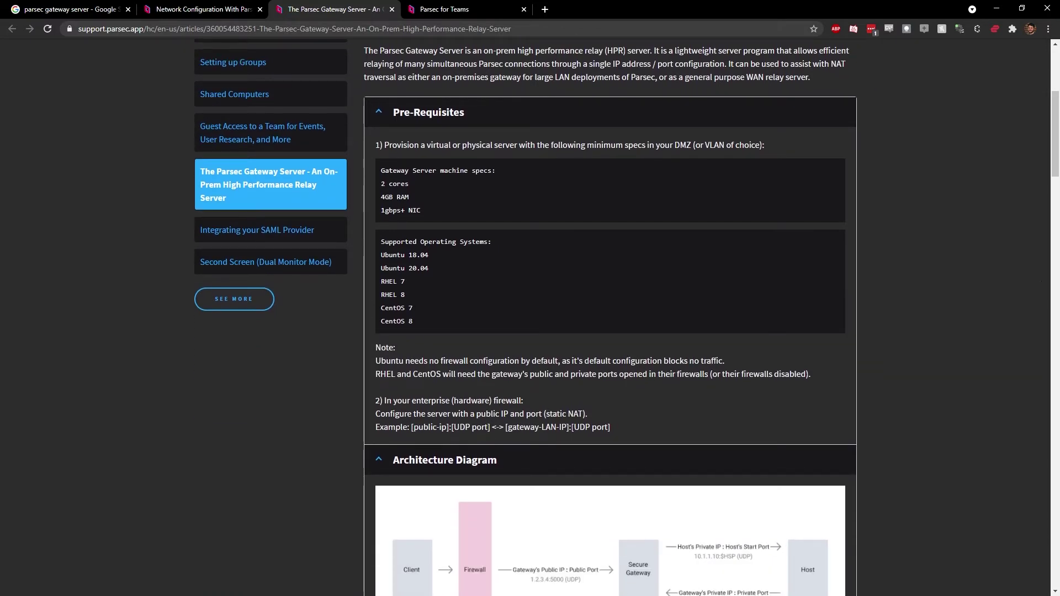
scroll(610, 318, "down", 7)
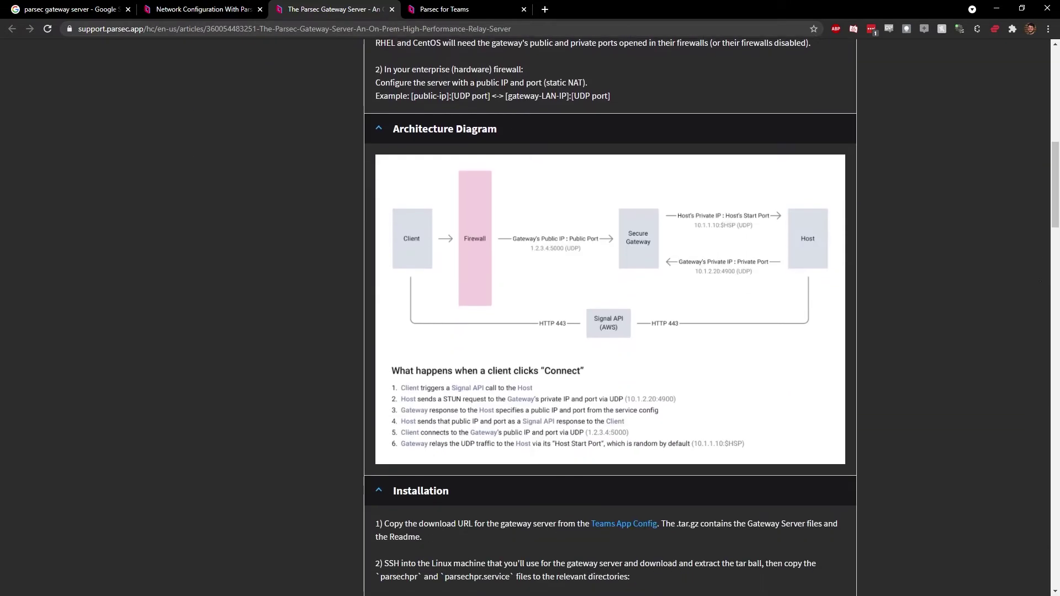
scroll(610, 318, "up", 1)
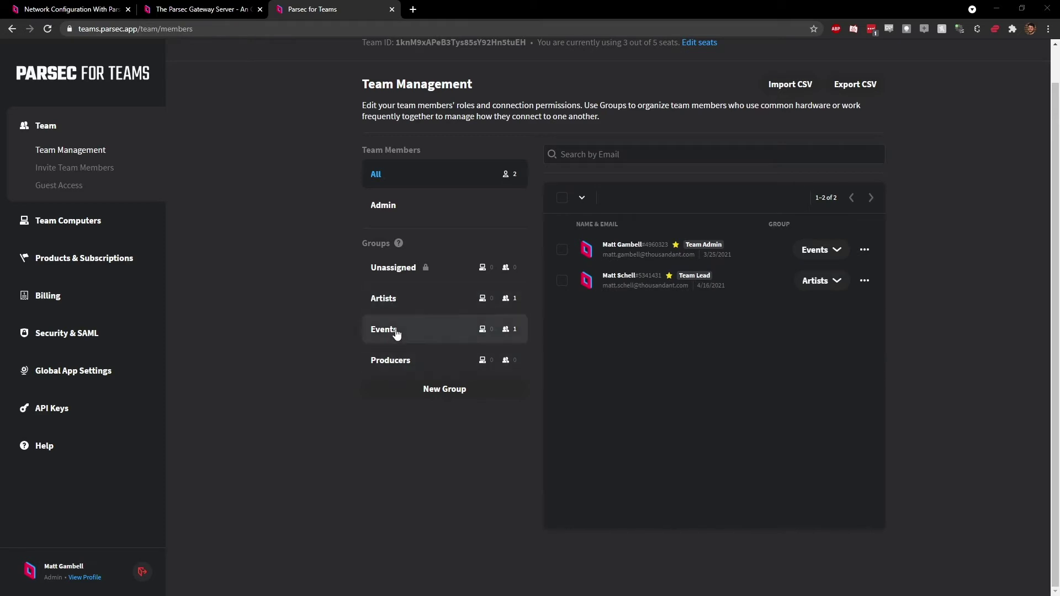
Step: Open the Artists group's App Settings and select the Gateway Host IP Addresses field under Gateway Server Settings
left_click(398, 299)
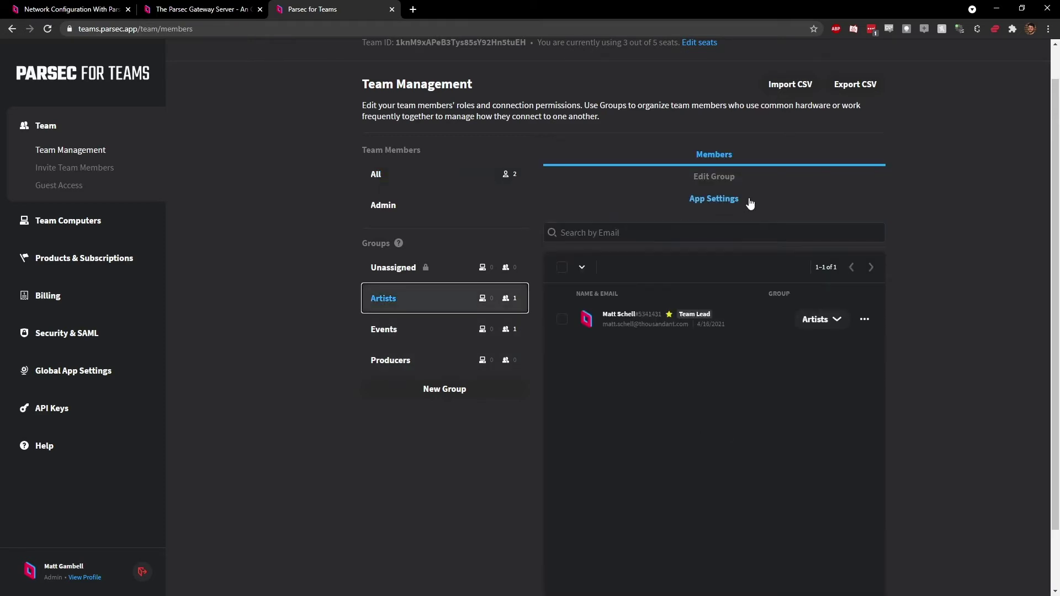
left_click(739, 200)
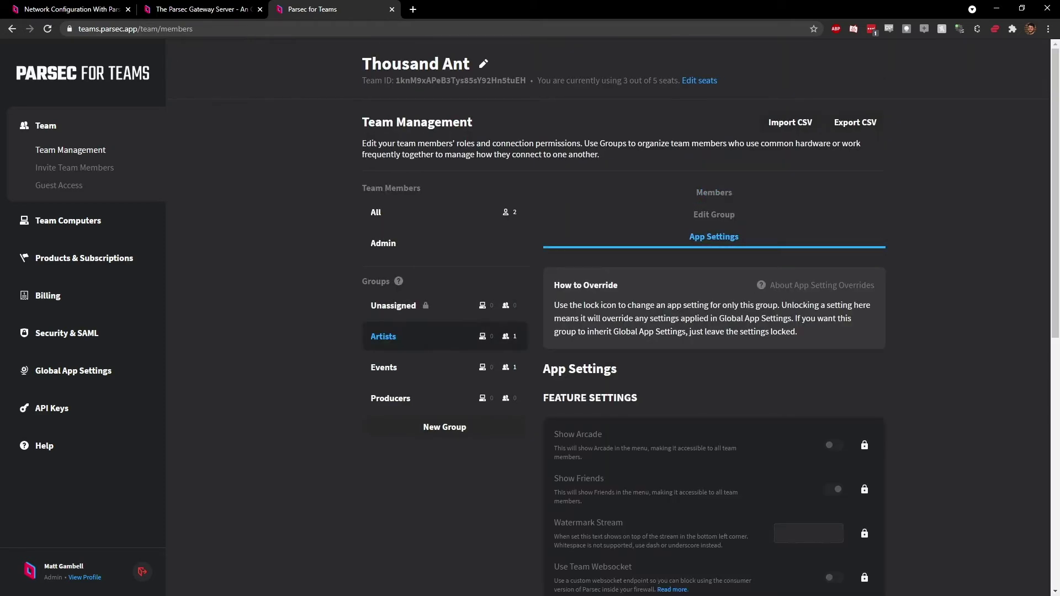
scroll(714, 331, "down", 5)
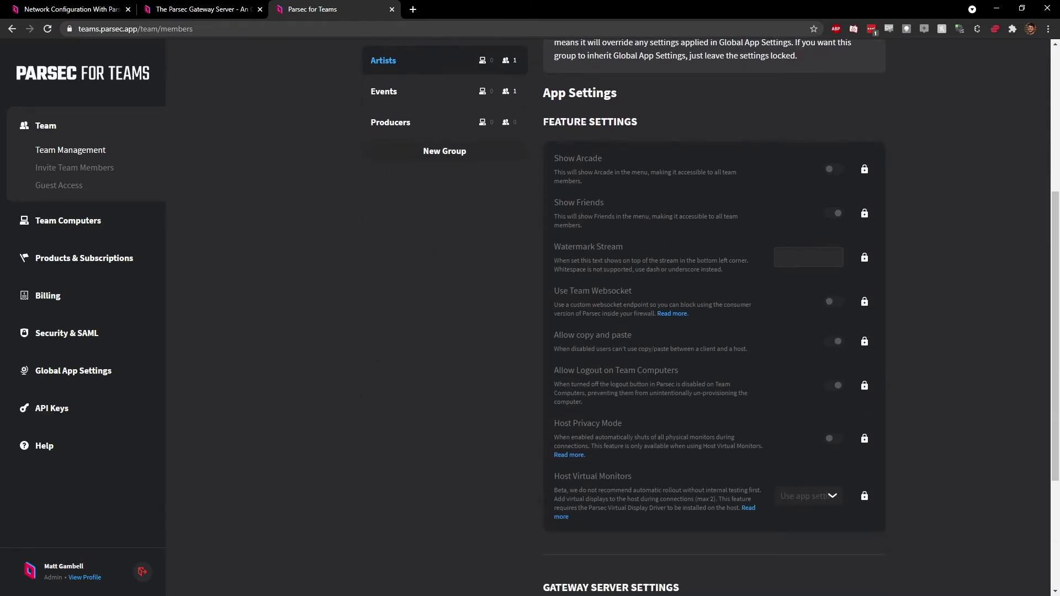
scroll(659, 403, "down", 4)
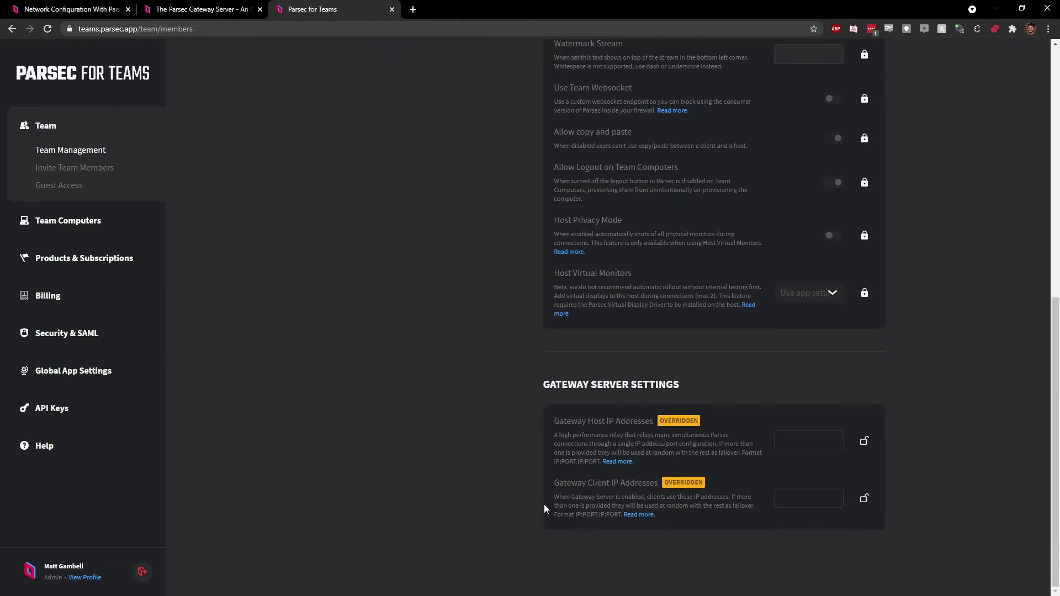
left_click(813, 440)
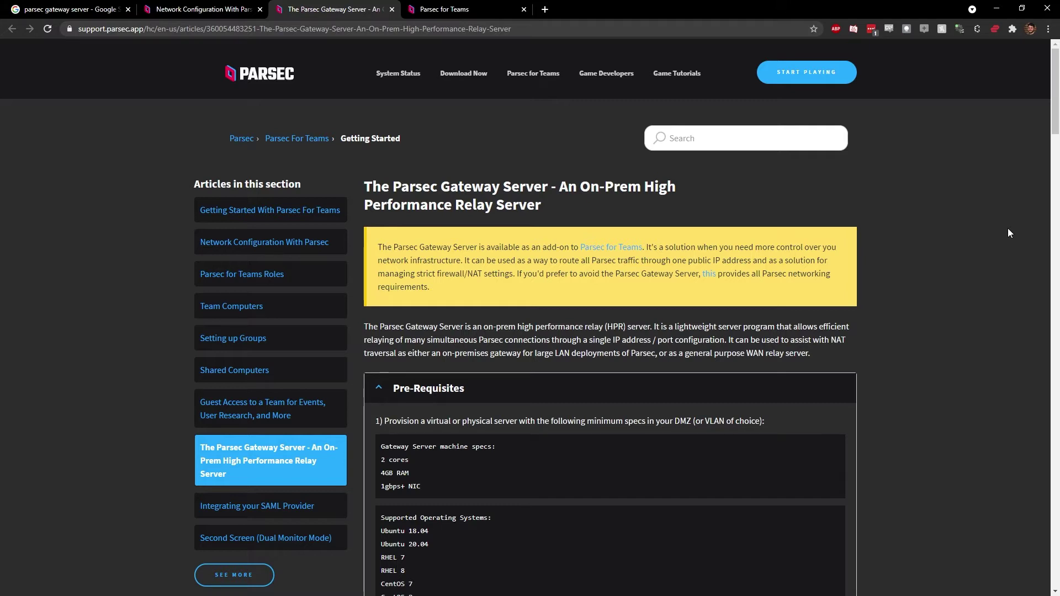
Step: Scroll the gateway article to its Pre-Requisites section
scroll(1008, 229, "down", 4)
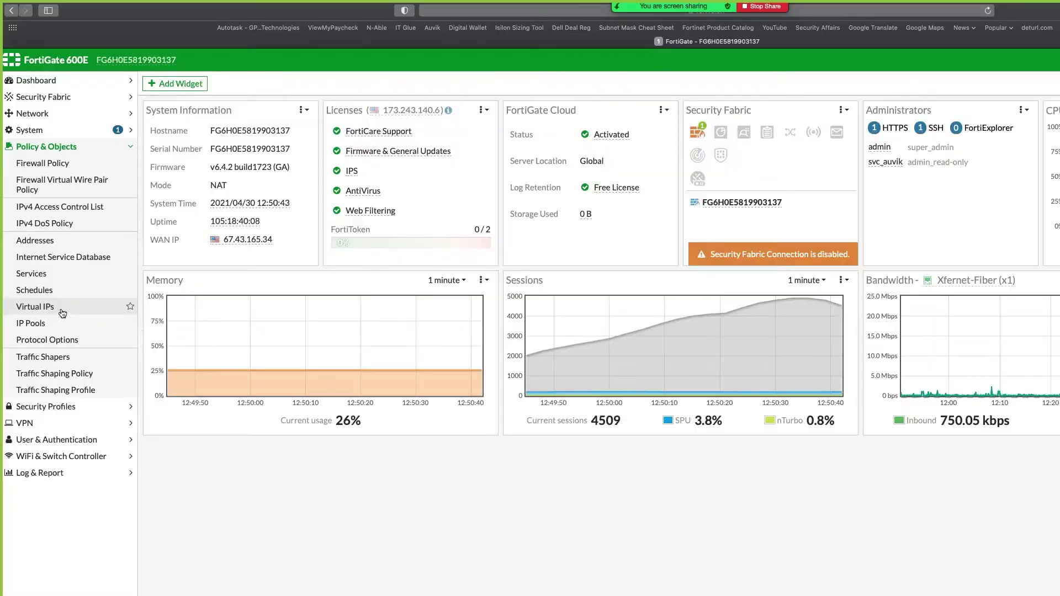
Step: Create virtual IP ParsecGateway_VIP mapping external 207.66.146.2 to internal 192.168.1.202
left_click(61, 306)
left_click(178, 83)
left_click(166, 100)
type("ParsecGateway_VIP")
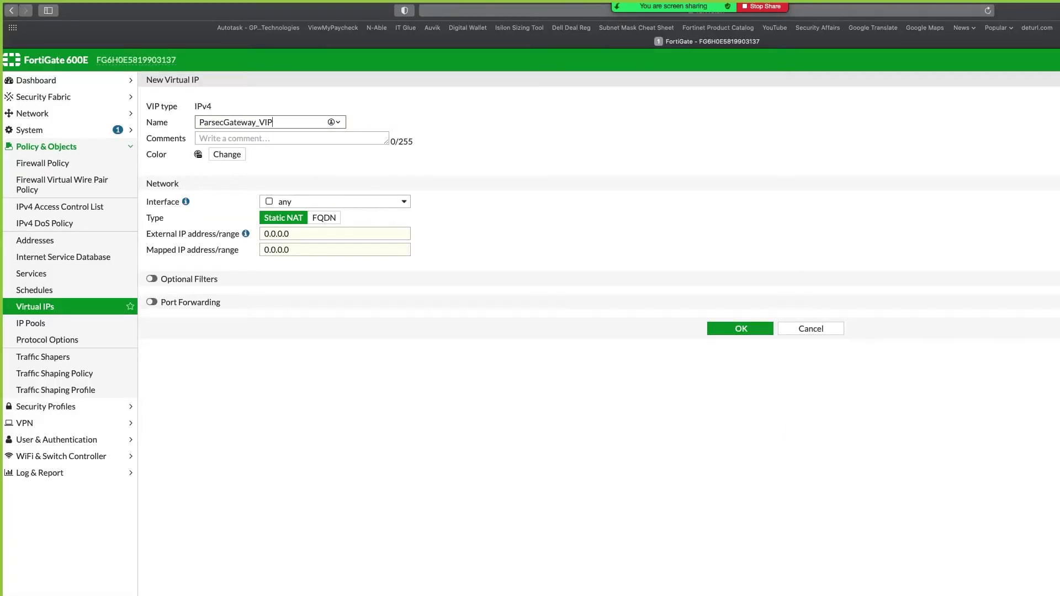
key("Tab")
type("207.66.146.2")
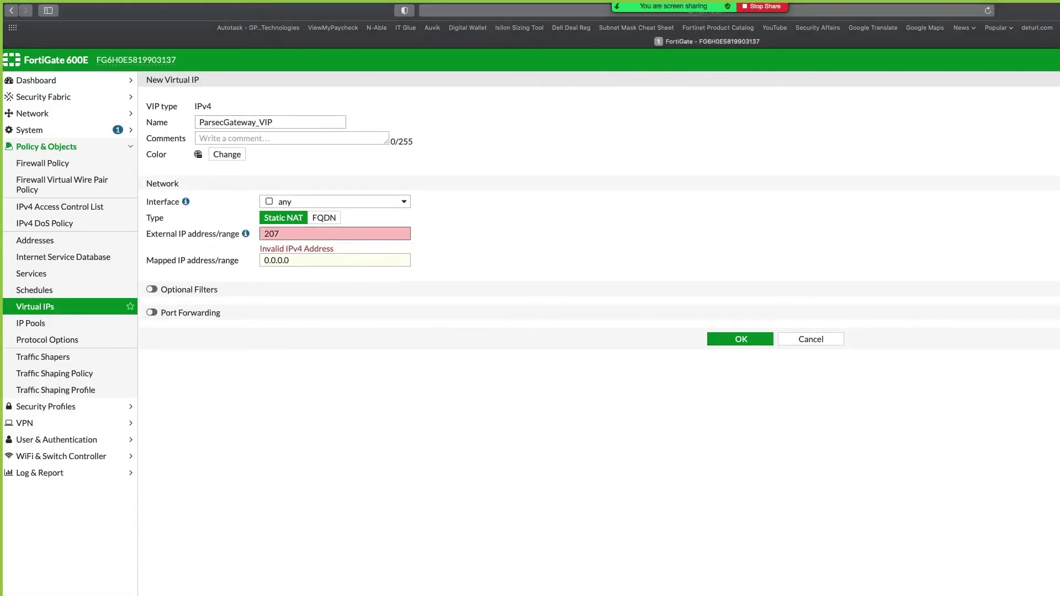
key("Tab")
type("192.168.1.2")
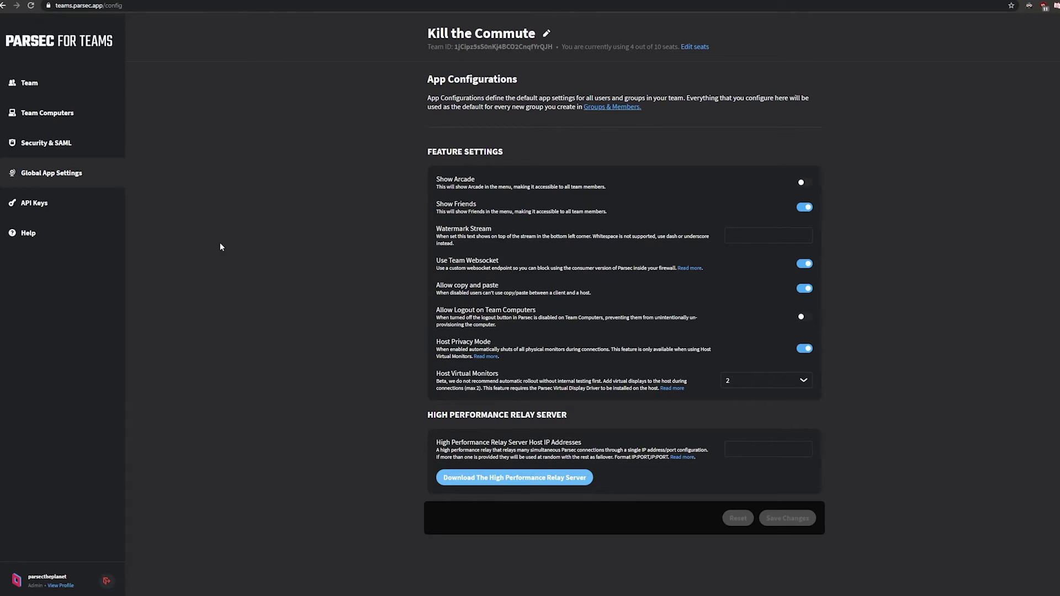
Step: Copy the High Performance Relay Server download link for pasting into the gateway terminal
right_click(453, 477)
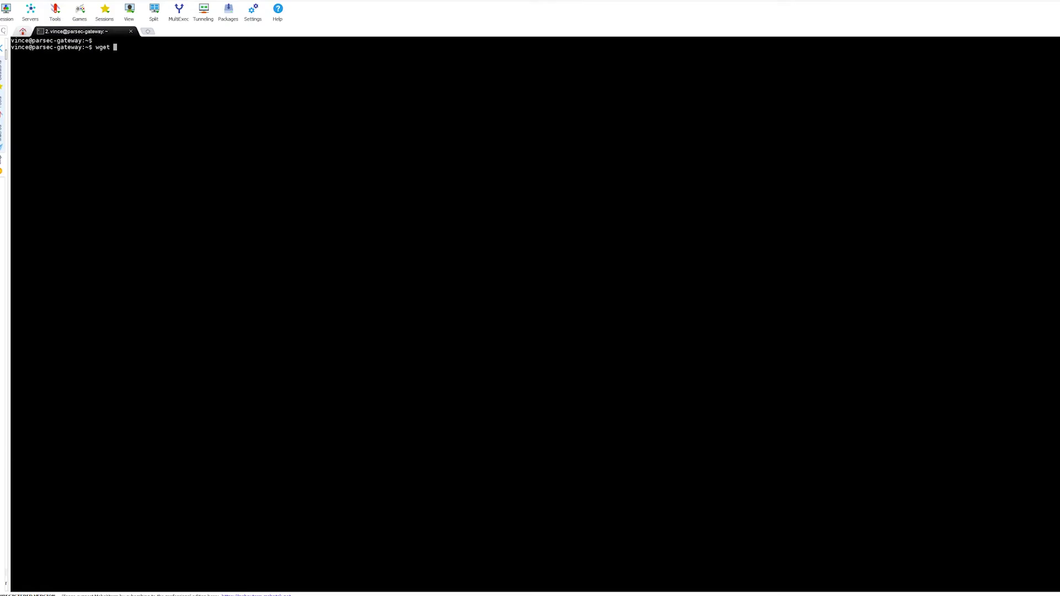
right_click(239, 294)
Step: Download gateway_server.tar.gz with the pasted link and extract the archive
left_click(265, 331)
key("Return")
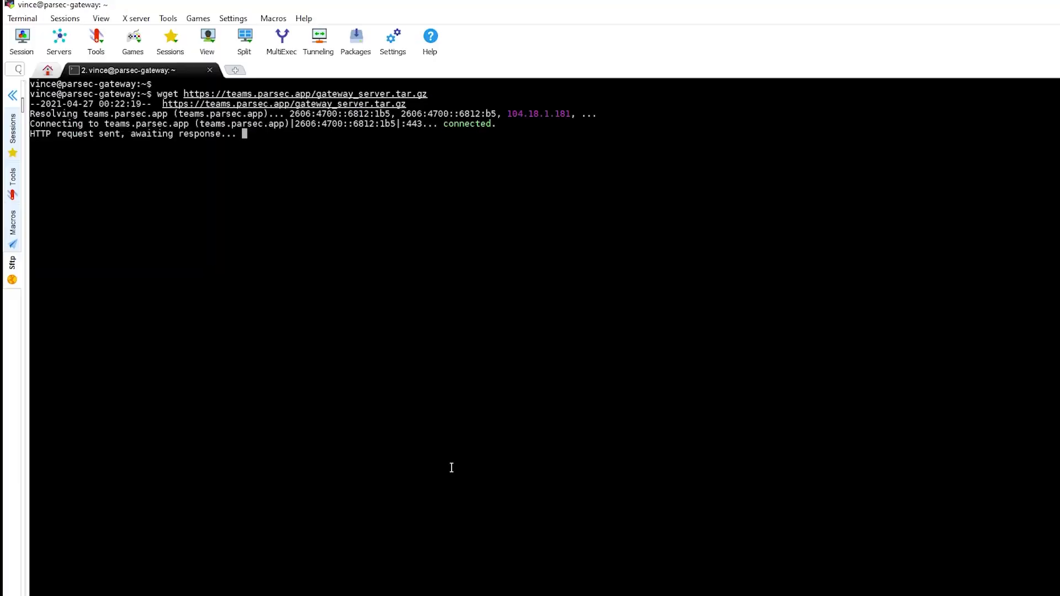
key("Return")
key("Return")
type("tar -xf gat")
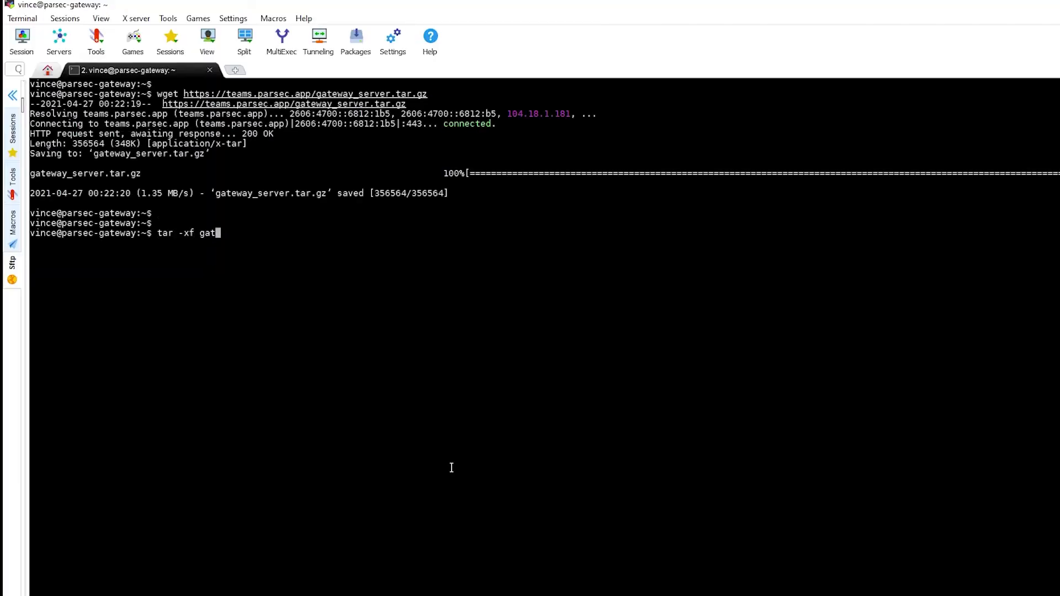
key("Tab")
key("Return")
Step: Enter the parsechpr1.0 folder and copy the parsechpr binary to /bin
key("Return")
type("cd parsechpr1.0/")
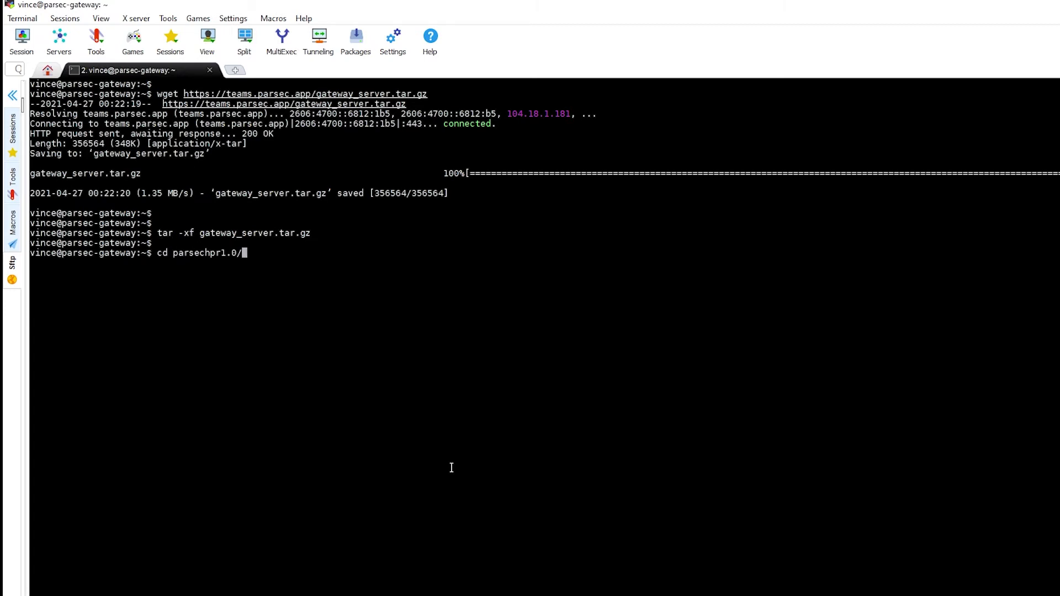
key("Return")
key("Return")
type("sudo cp parse")
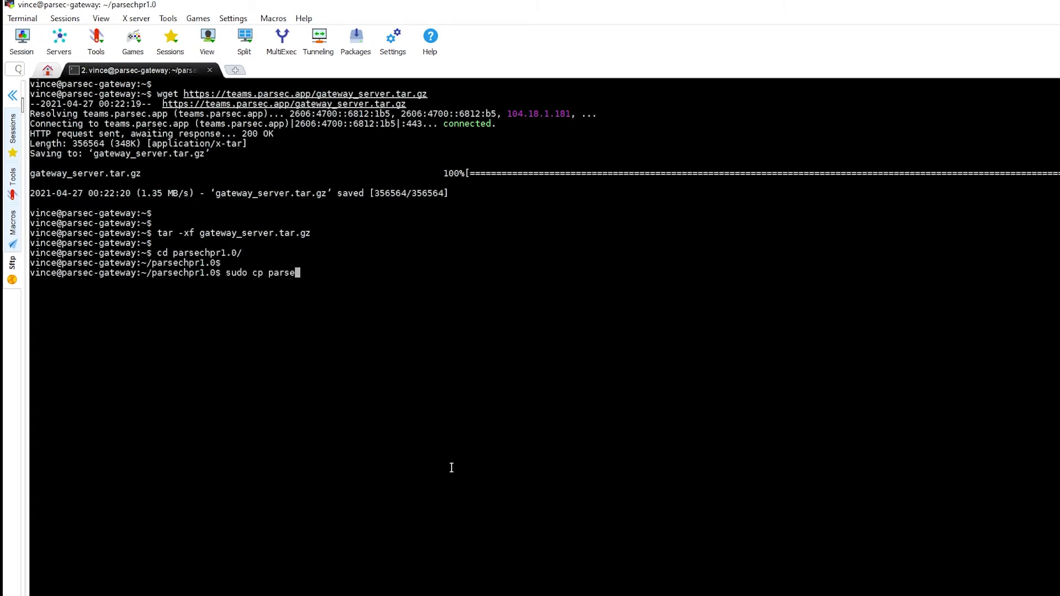
type("chpr /bin")
key("Return")
key("Return")
key("Return")
key("Return")
Step: Copy parsechpr.service into /etc/systemd/system with sudo
type("sudo cp parsec")
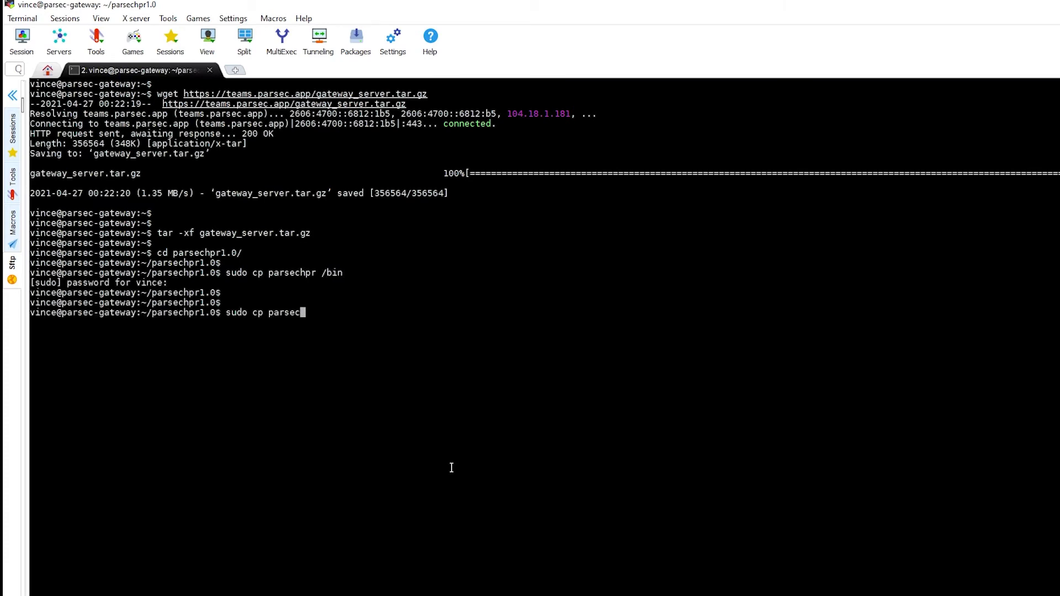
key("Tab")
type(".se")
key("Tab")
type("/etc/syste")
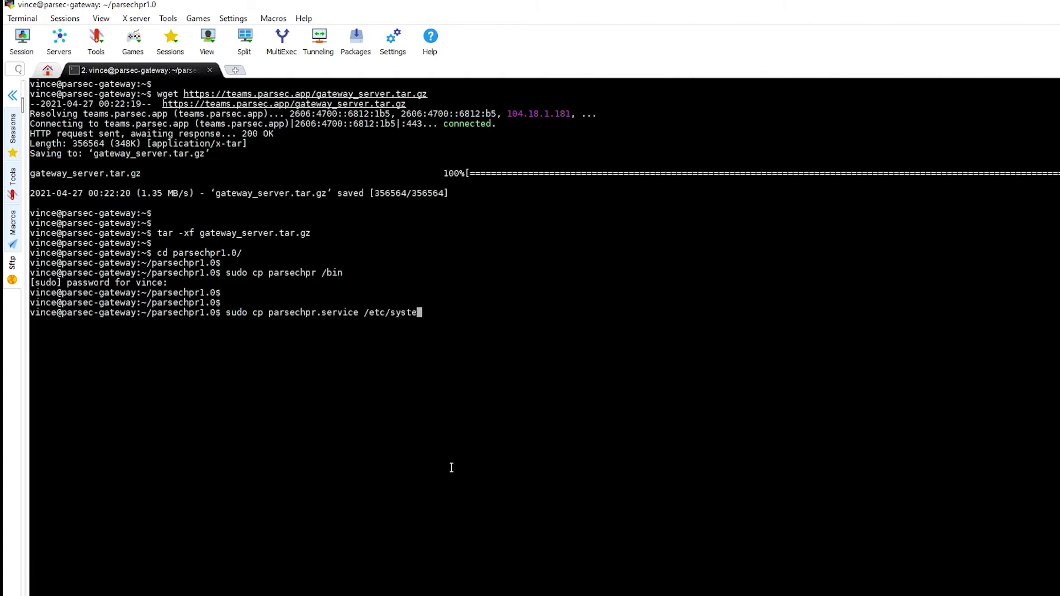
type("md/system")
key("Return")
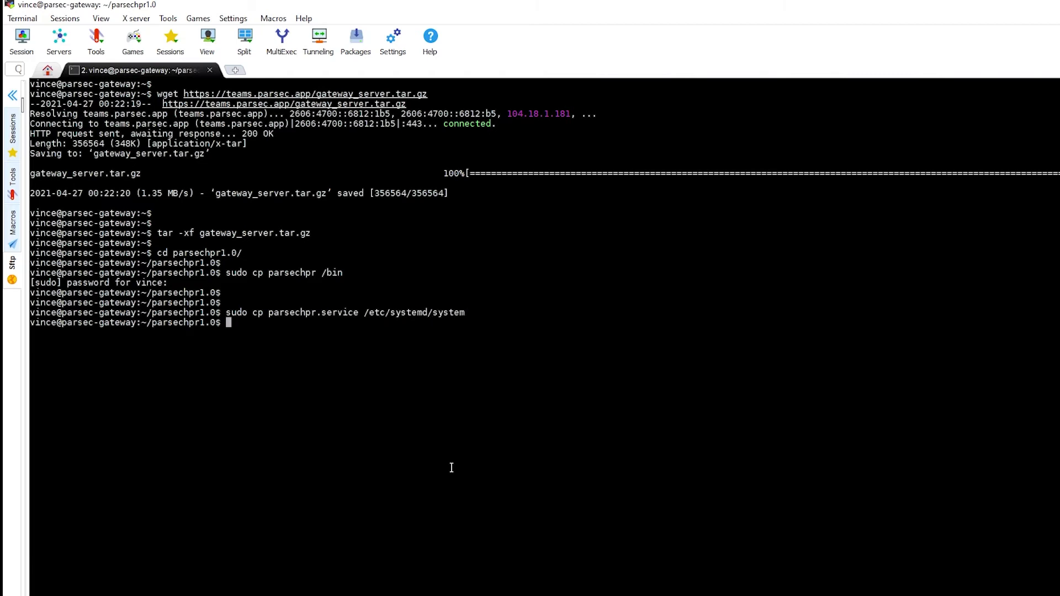
key("Return")
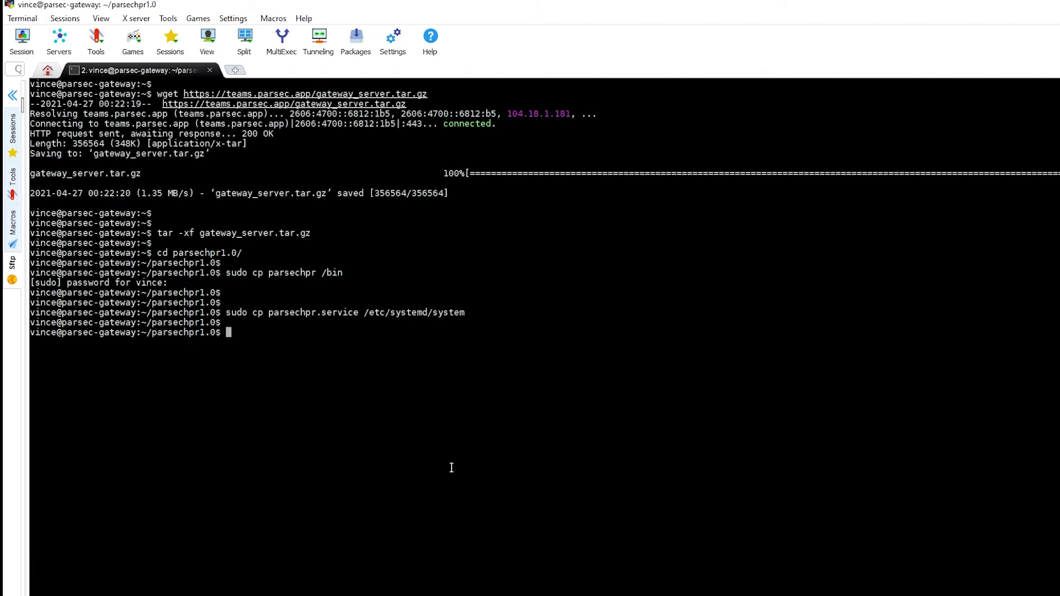
Step: Open /etc/systemd/system/parsechpr.service in nano with sudo
type("sudo nano /etc/systemd")
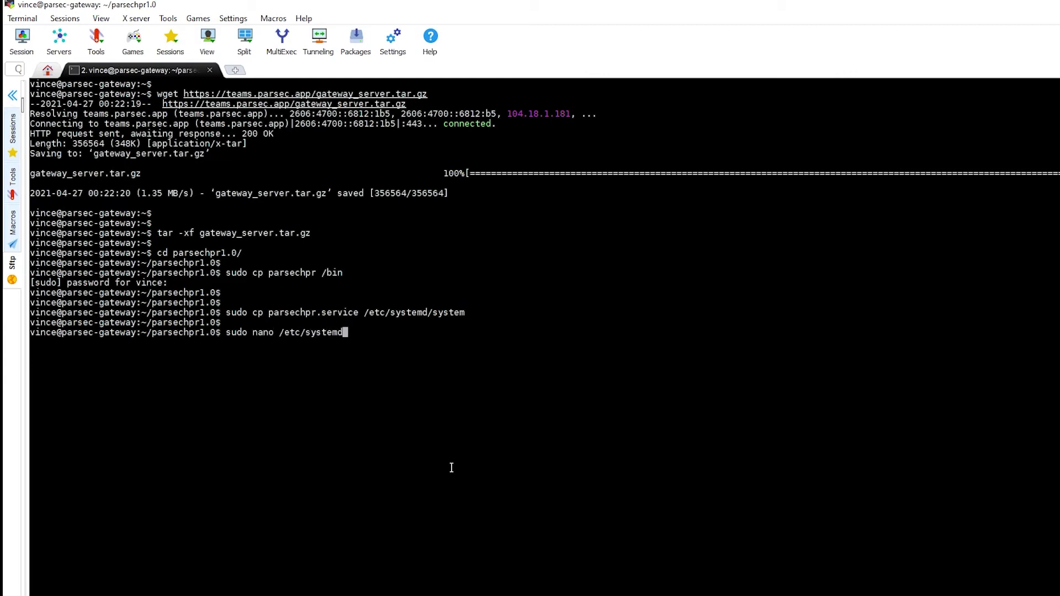
type("/system")
type("/parsech")
key("Tab")
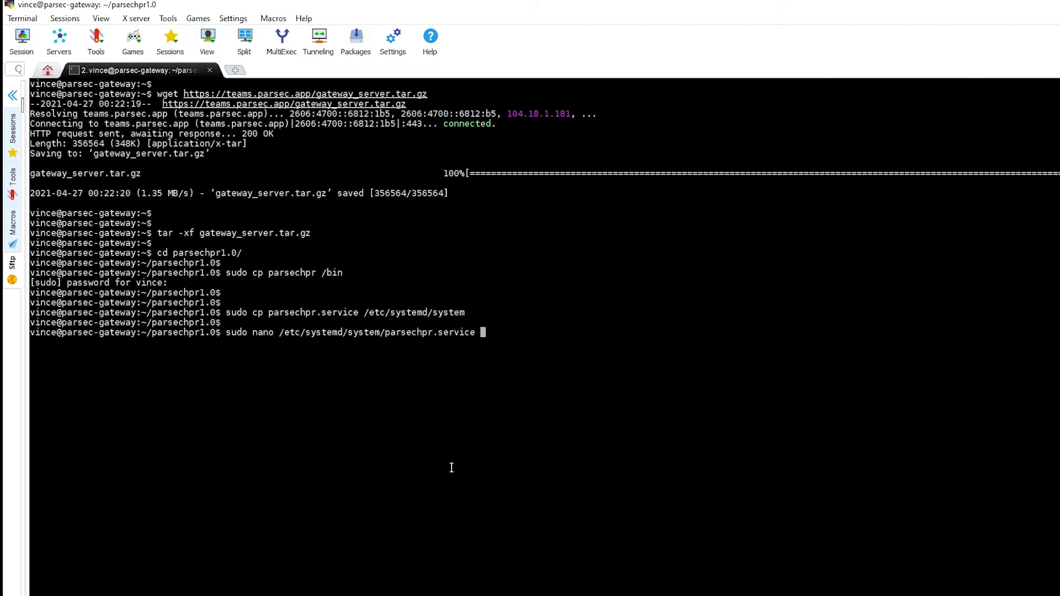
key("Return")
Step: Replace the ExecStart address 1.2.3.4 with 207.66.146.2 and save the file
key("Down")
key("Down")
key("Down")
key("Down")
key("Down")
key("Down")
key("Down")
key("Down")
key("End")
key("Left")
key("Left")
key("Left")
key("Left")
key("Left")
key("Left")
key("Left")
key("Left")
key("Left")
key("Left")
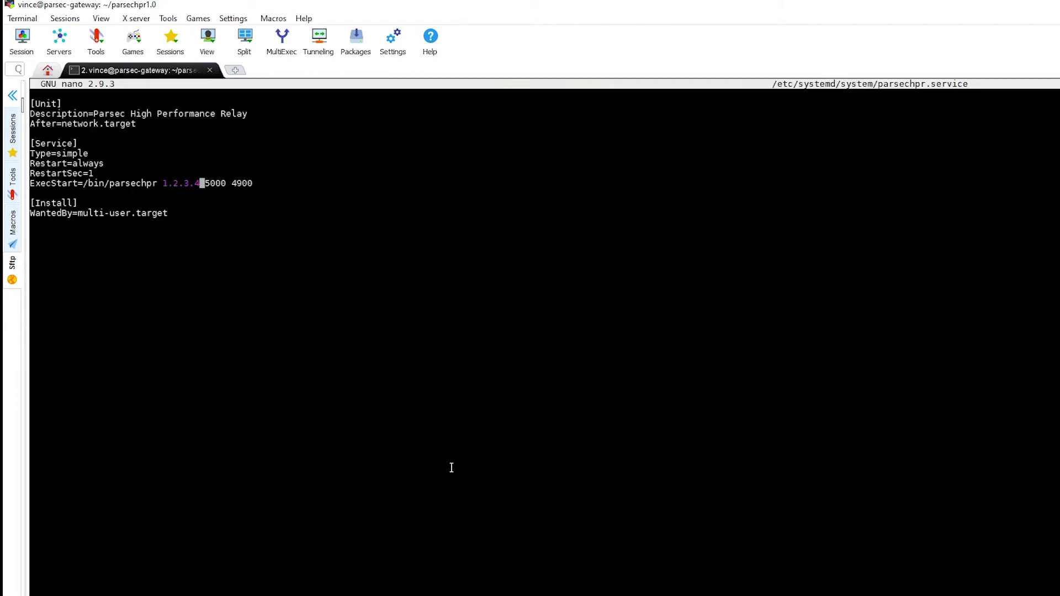
key("BackSpace")
key("BackSpace")
key("BackSpace")
key("BackSpace")
key("BackSpace")
key("BackSpace")
key("BackSpace")
type("207.")
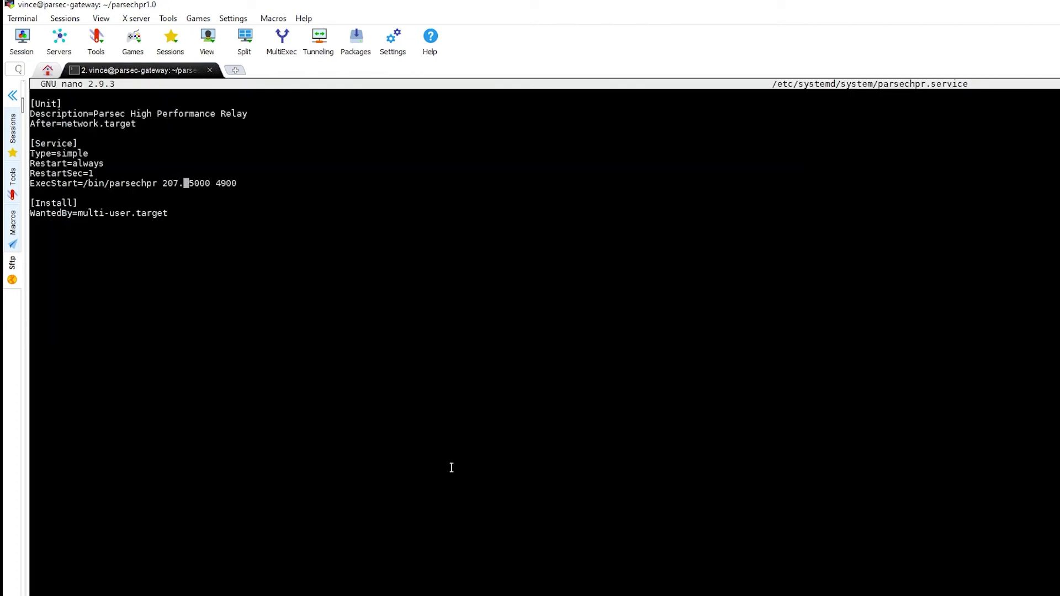
type("66.146.2")
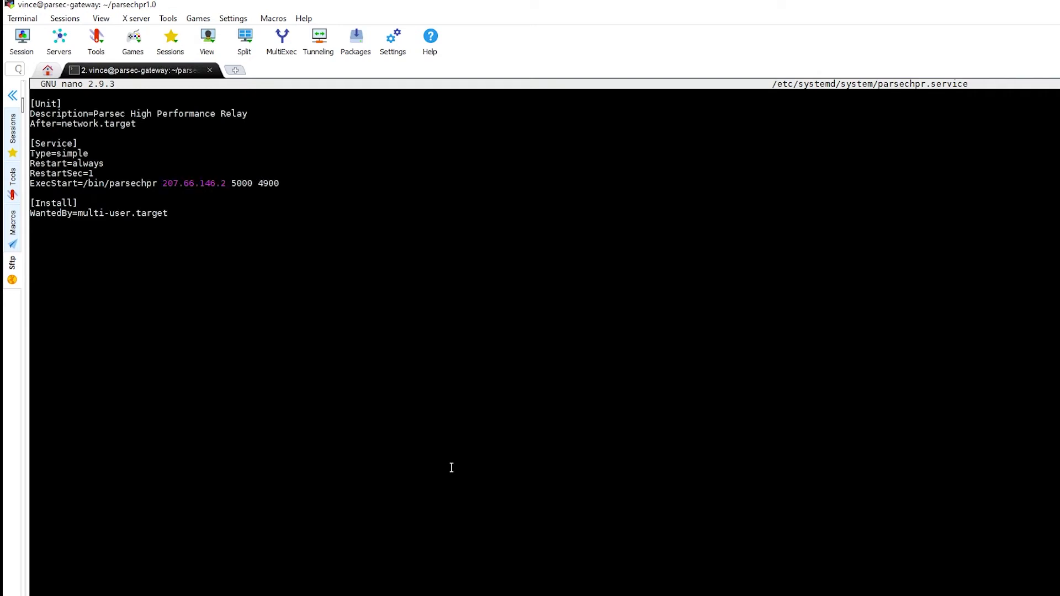
key("ctrl+x")
key("y")
key("Return")
key("Return")
key("Return")
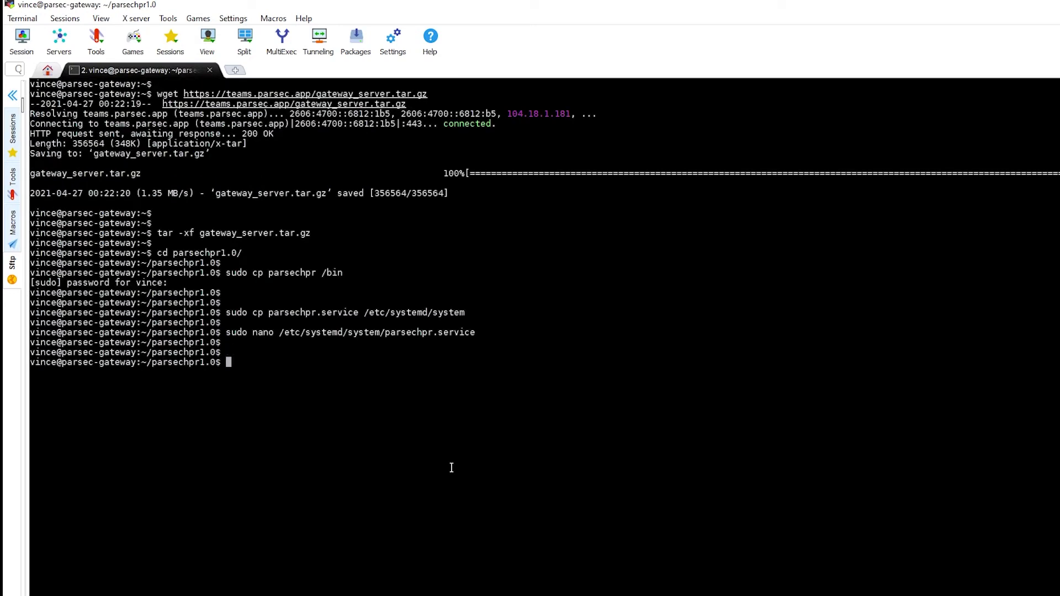
Step: Start the parsechpr relay service and enable it at boot
type("sudo systemctl start parsechpr")
key("Return")
key("Return")
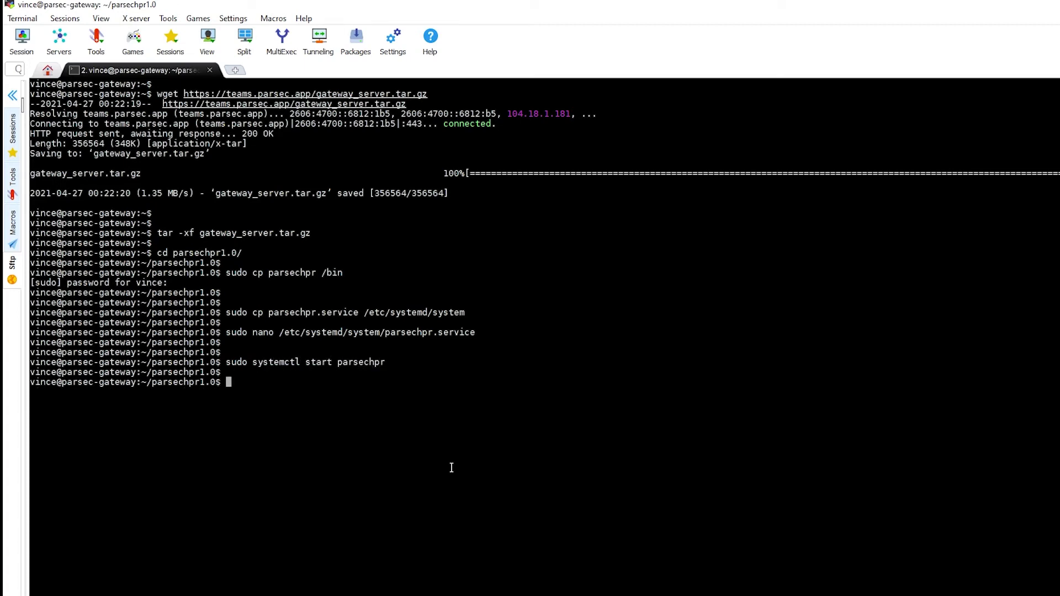
type("sudo systemctl enable parsechpr")
key("Return")
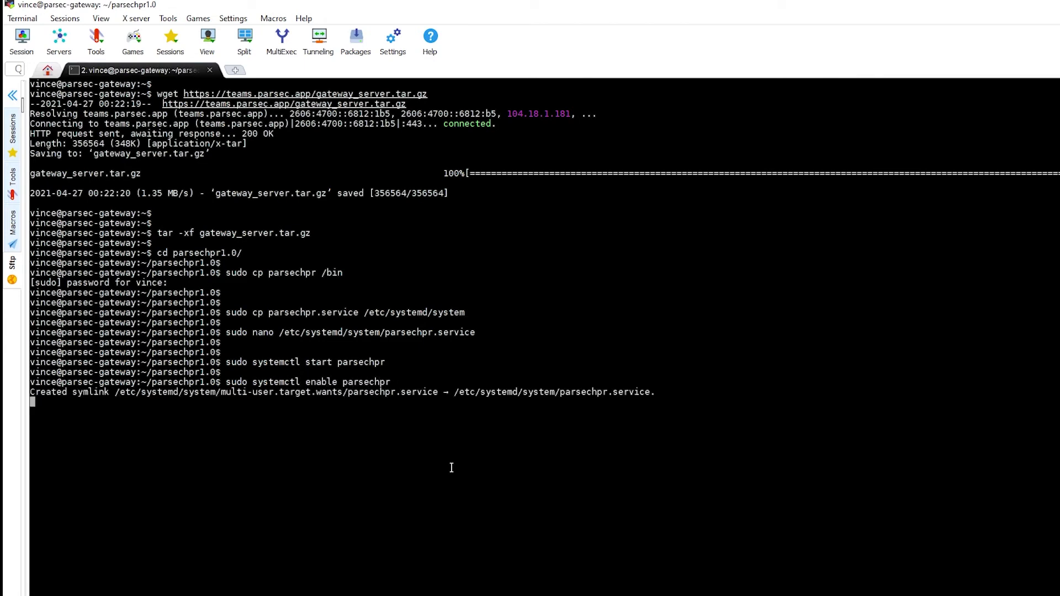
key("Return")
key("Return")
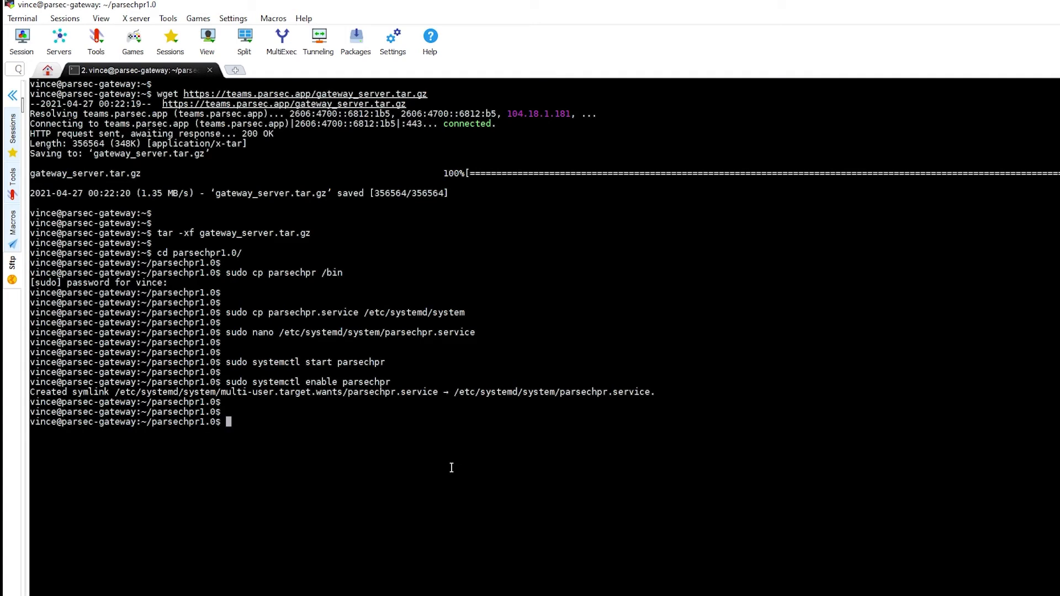
Step: Confirm parsechpr is running and list the server's network addresses with ip a
type("service parsechpr")
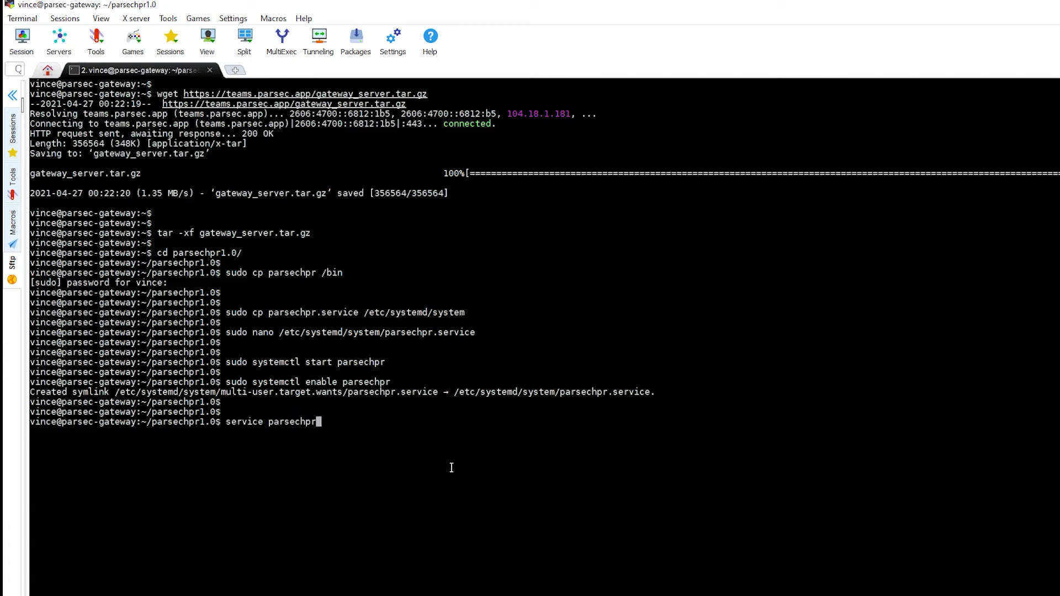
type(" status")
key("Return")
key("Return")
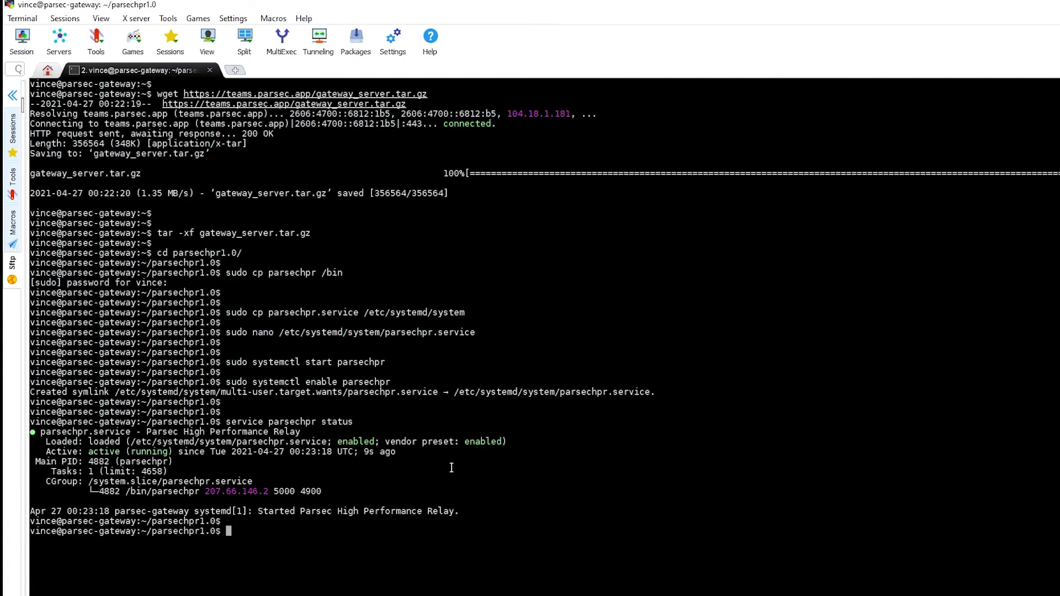
type("ip a")
key("Return")
Step: Copy the server's 192.168.1.202 address into the relay server host address field
left_click_drag(78, 484, 145, 485)
right_click(138, 486)
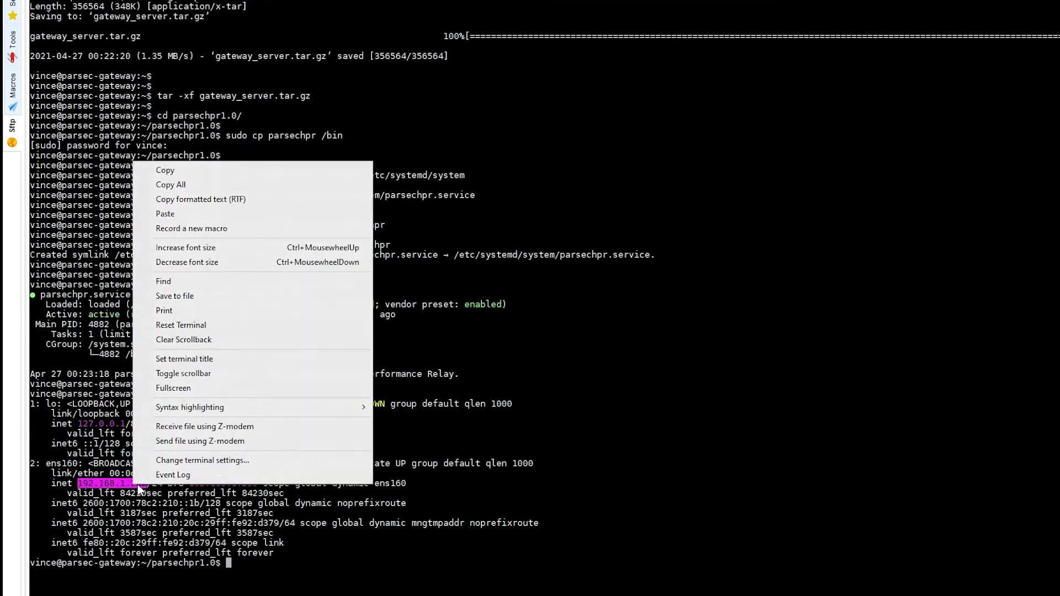
left_click(166, 186)
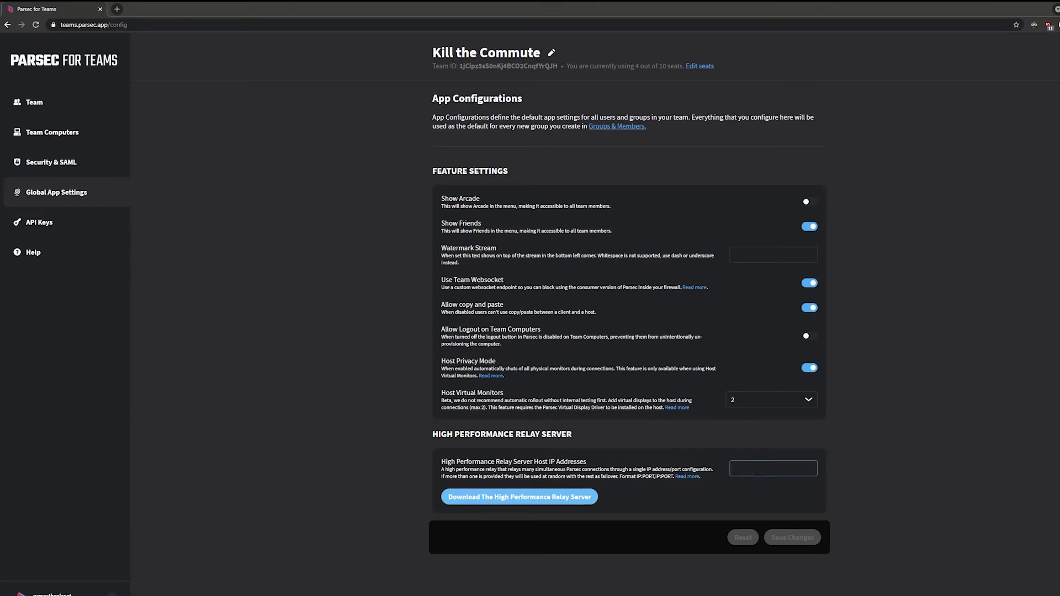
left_click(773, 469)
key("ctrl+v")
Step: Append port :4900 so the relay host reads 192.168.1.202:4900, and save
type(":4900")
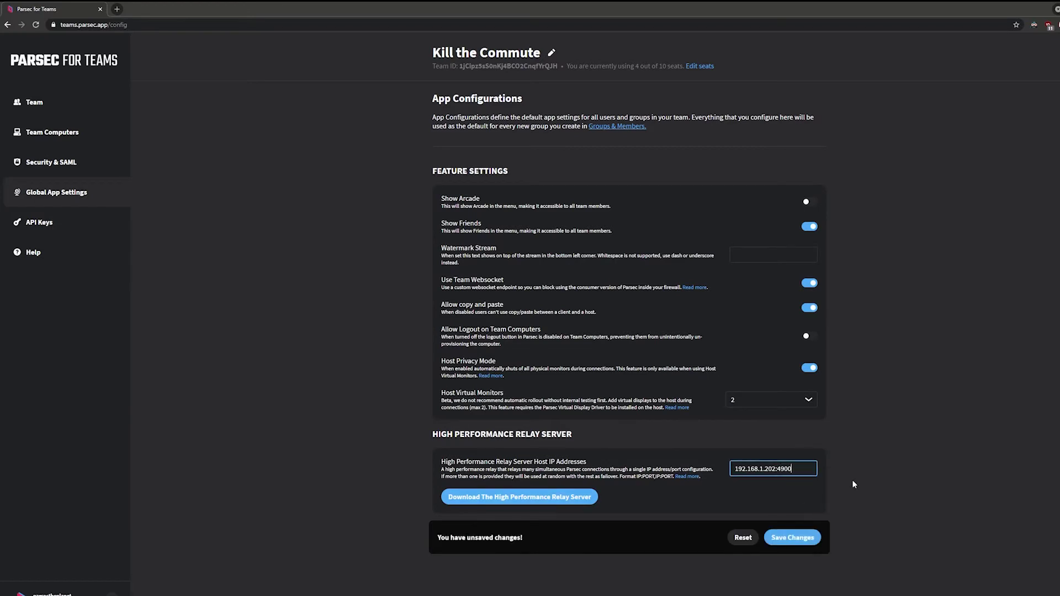
key("Return")
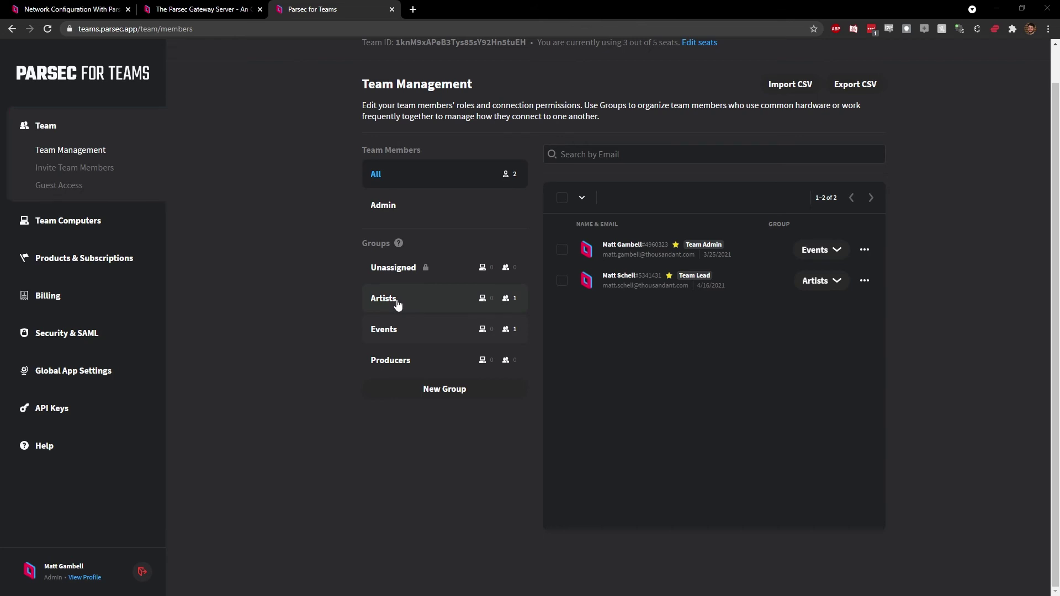
Step: Review the Artists group's Gateway Host IP Addresses override, then select the team relay server host field
left_click(398, 301)
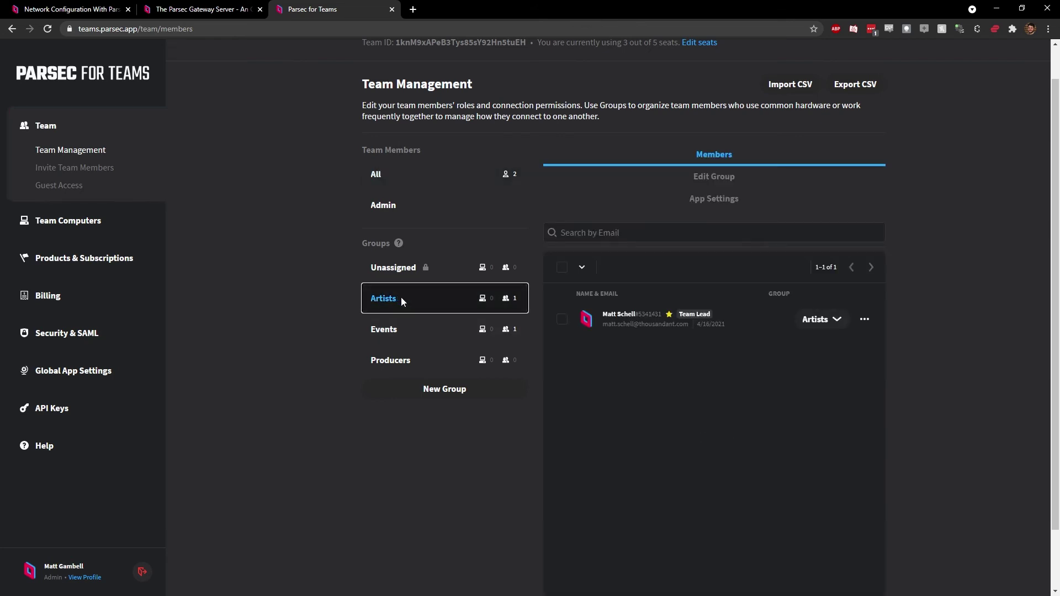
left_click(751, 200)
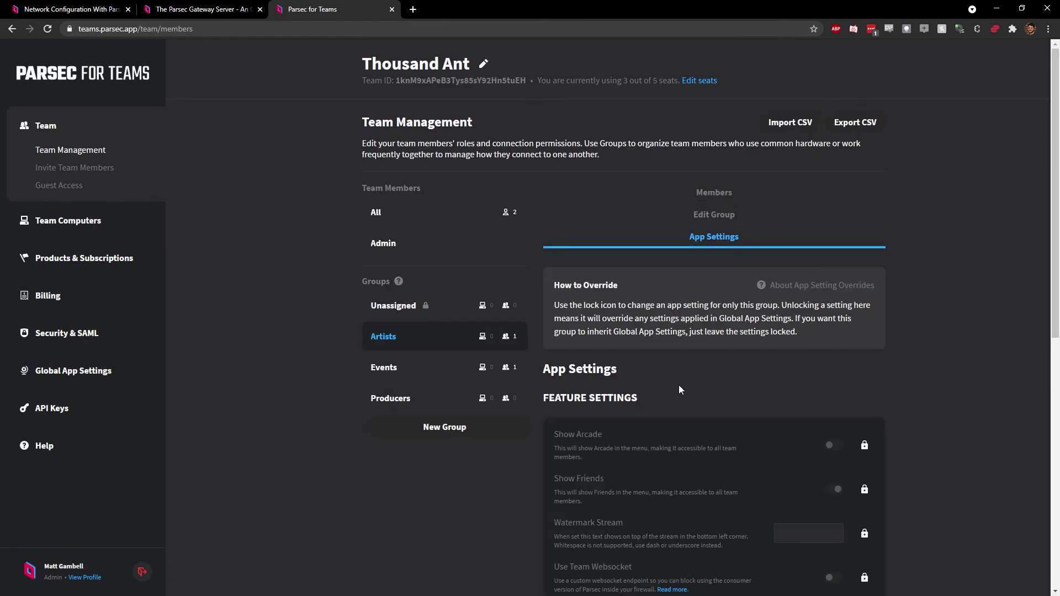
scroll(1012, 294, "down", 9)
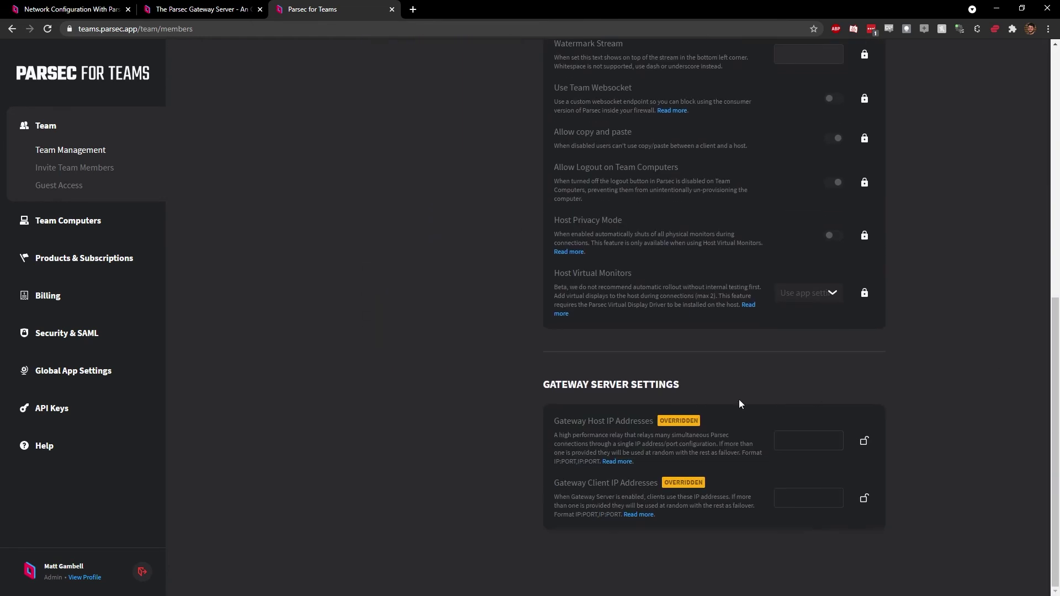
left_click(813, 439)
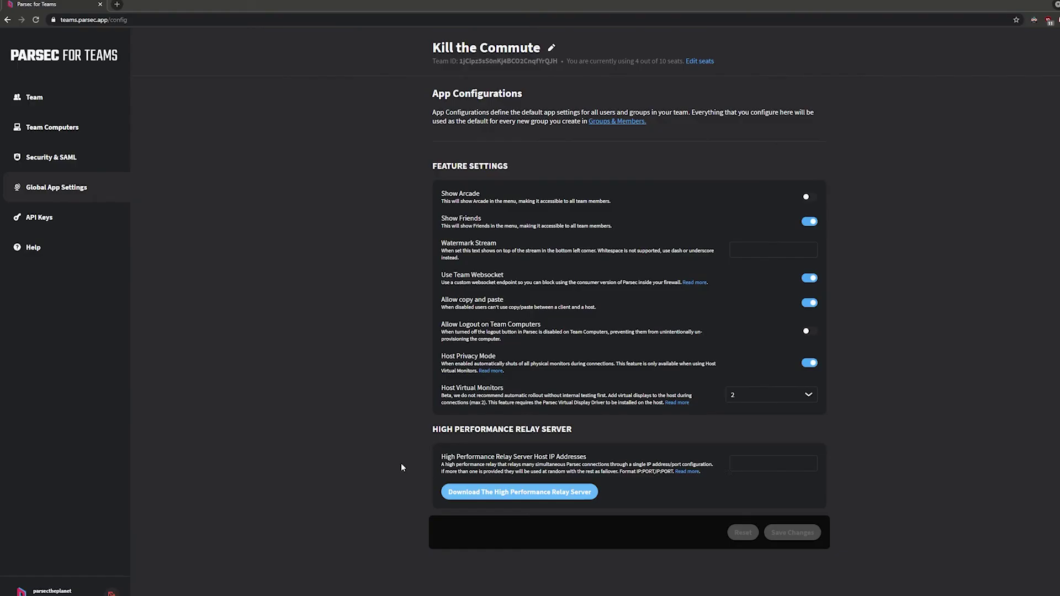
left_click(773, 463)
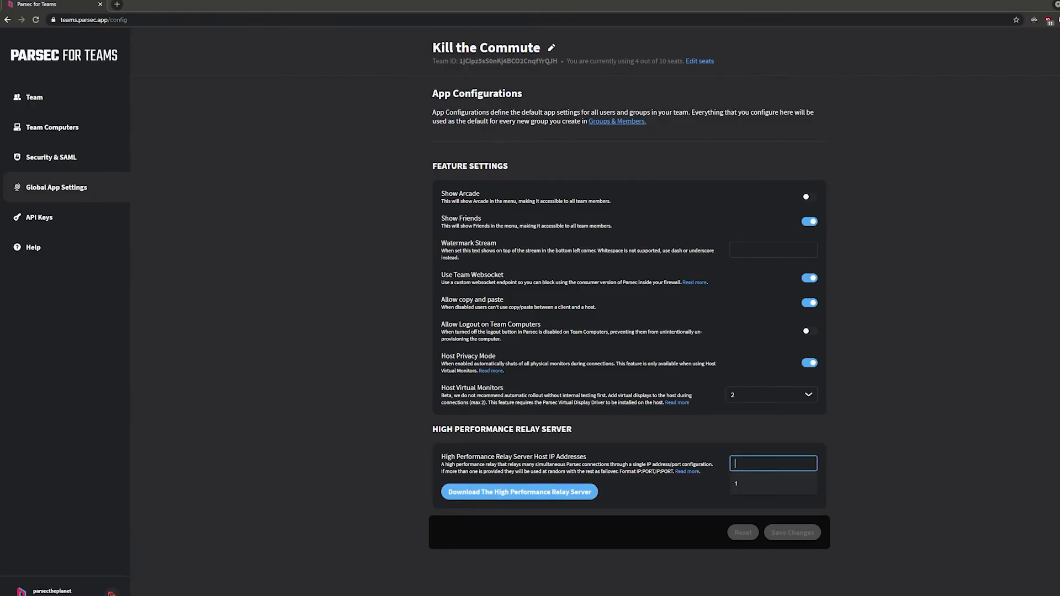
Step: Paste the relay IP and append :4900 so the team relay address reads 192.168.1.202:4900, then save
right_click(752, 466)
left_click(783, 533)
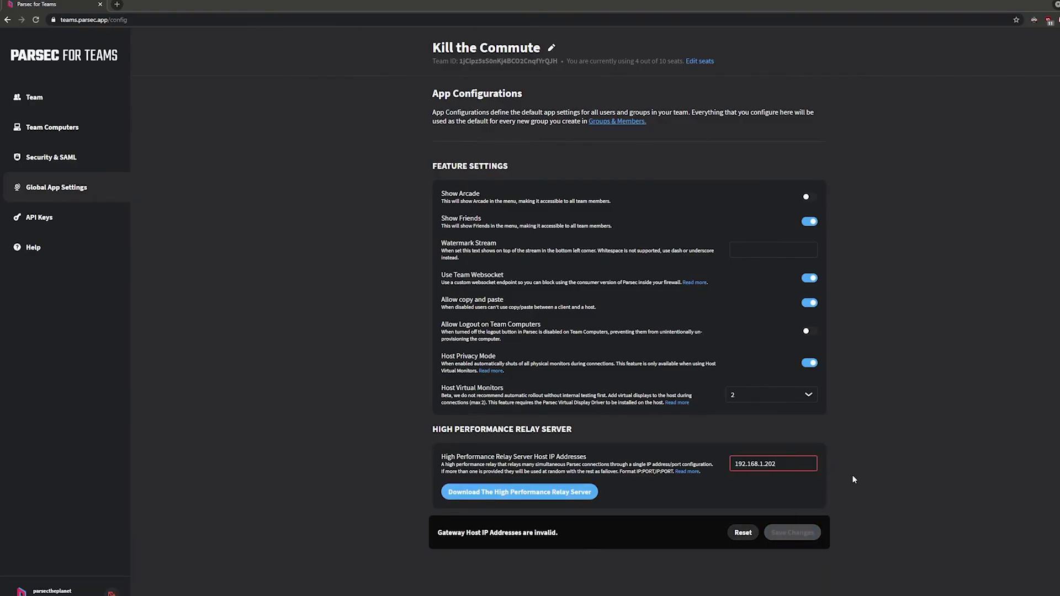
type(":4900")
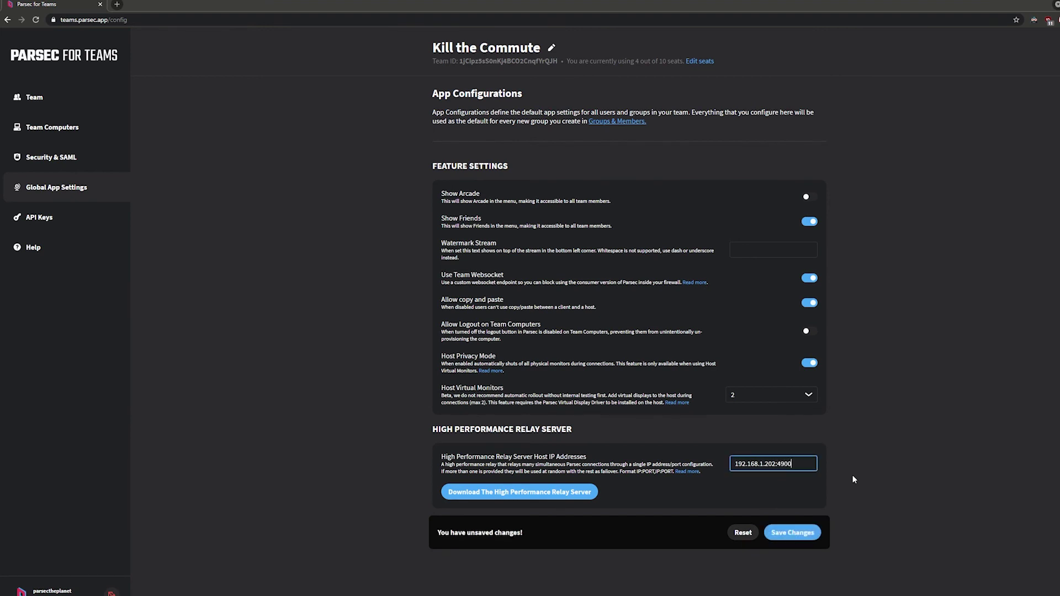
left_click(806, 536)
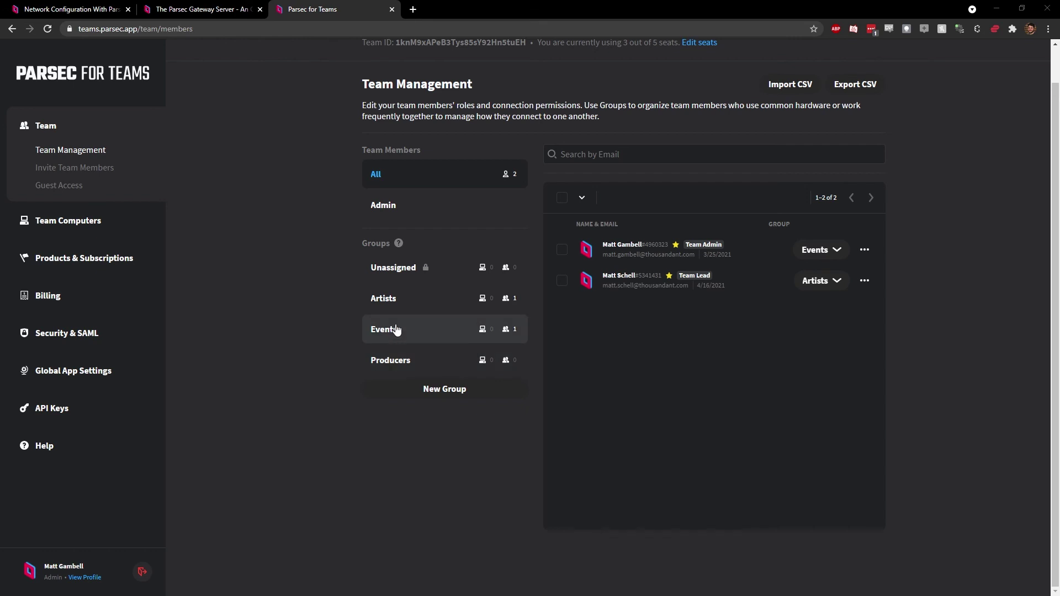
Step: In the Artists group's App Settings, select the Gateway Host IP Addresses field under Gateway Server Settings
left_click(383, 298)
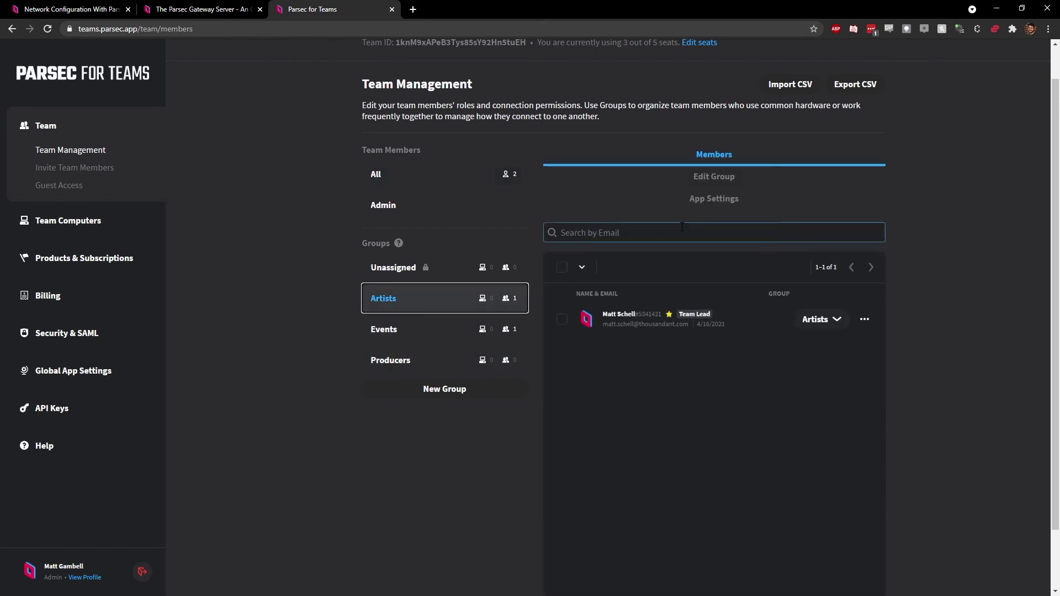
left_click(714, 198)
scroll(1011, 291, "down", 5)
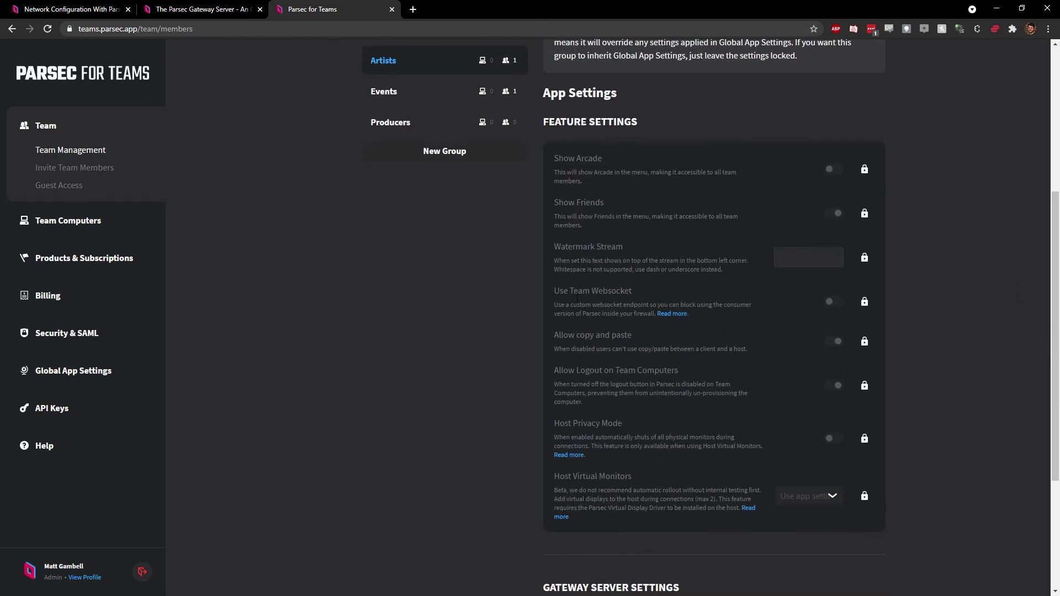
scroll(992, 363, "down", 4)
left_click(817, 443)
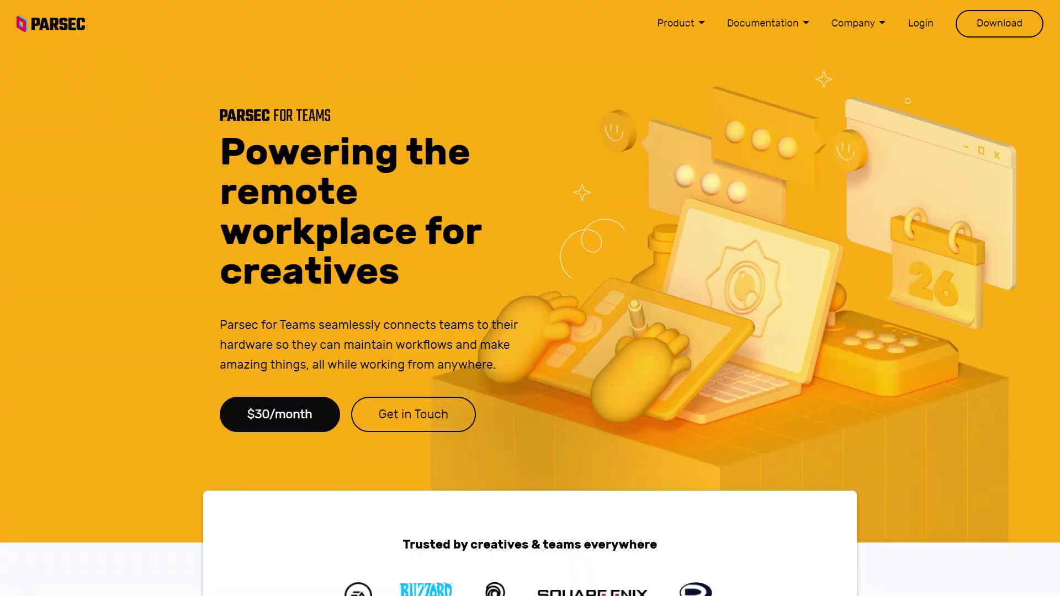
Step: Scroll down the Parsec for Teams landing page past the project security section
scroll(530, 298, "down", 10)
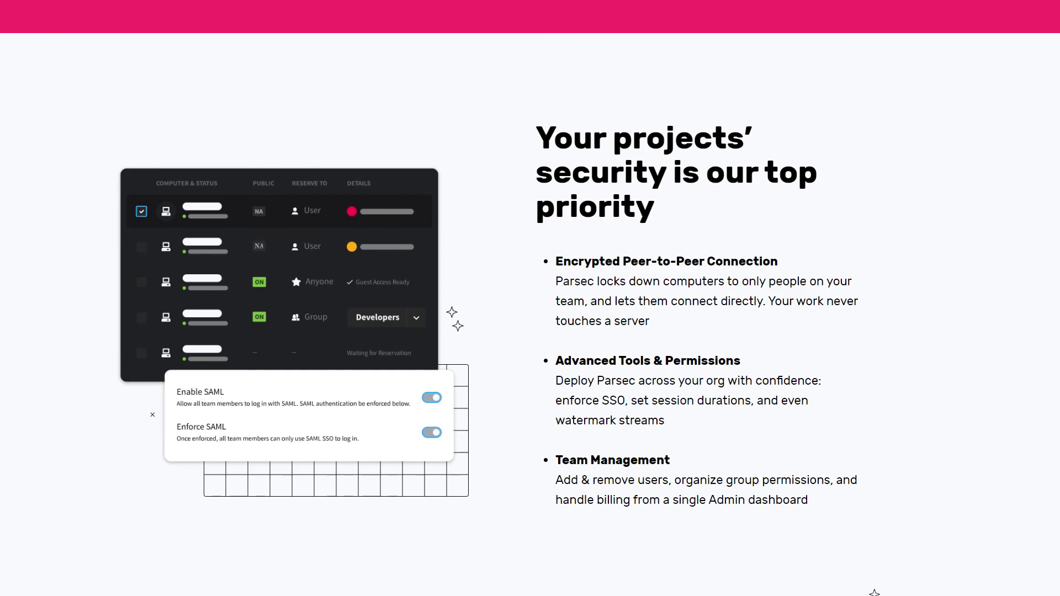
scroll(530, 298, "down", 9)
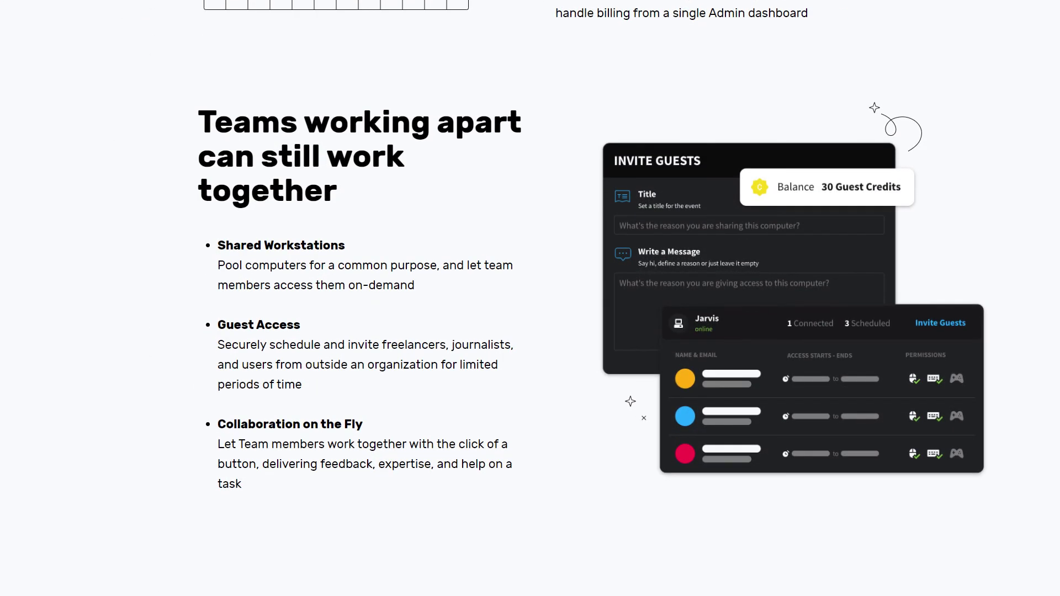